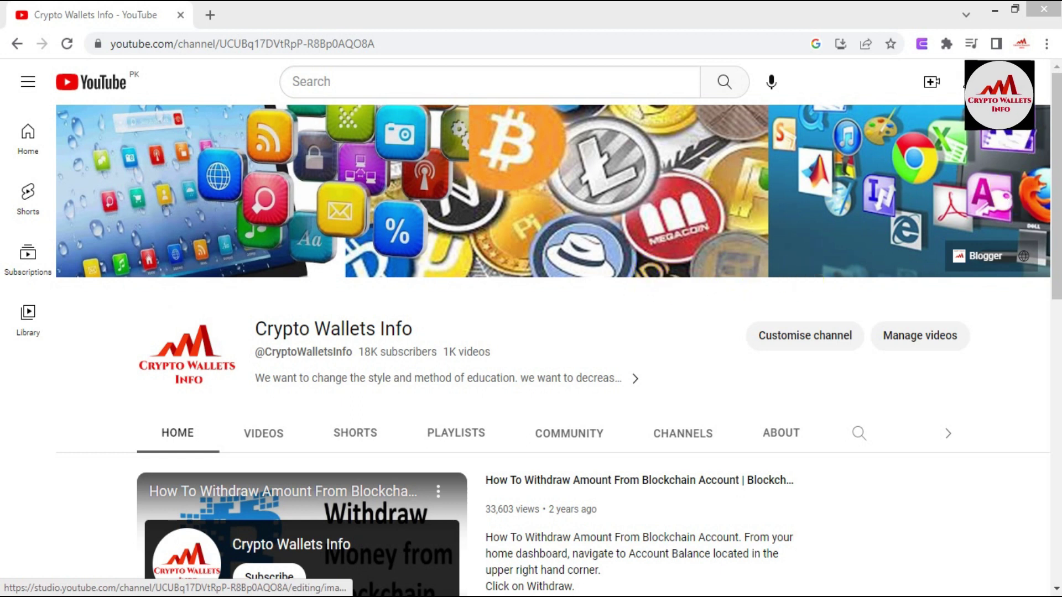
Step: Unlock Enkrypt with the wallet password to show EVM Account 1's 0 ETH dashboard, then open its options menu
scroll(553, 332, "down", 6)
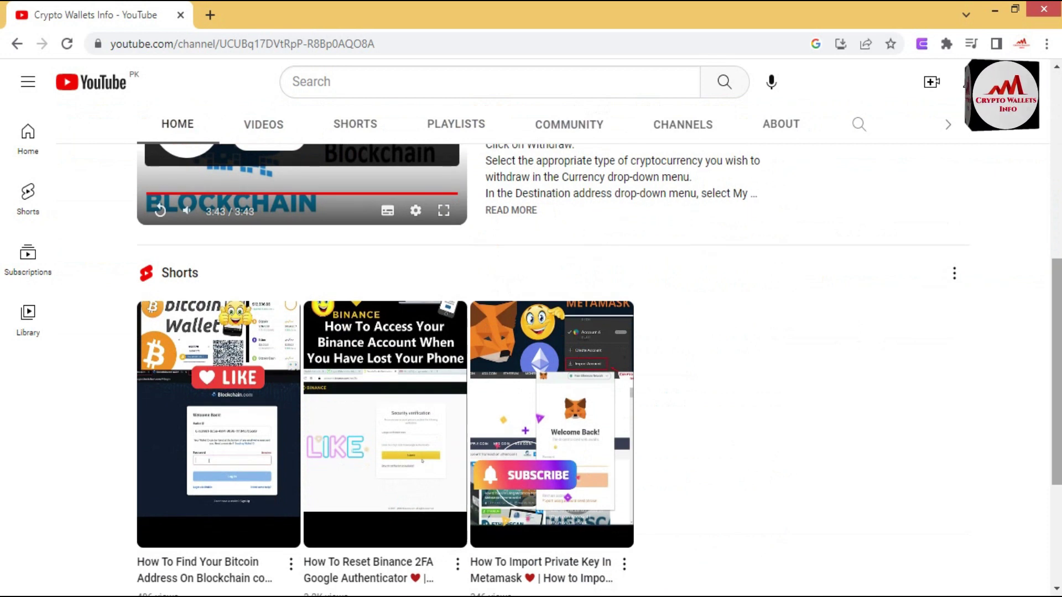
left_click(1055, 381)
left_click_drag(1057, 377, 1056, 472)
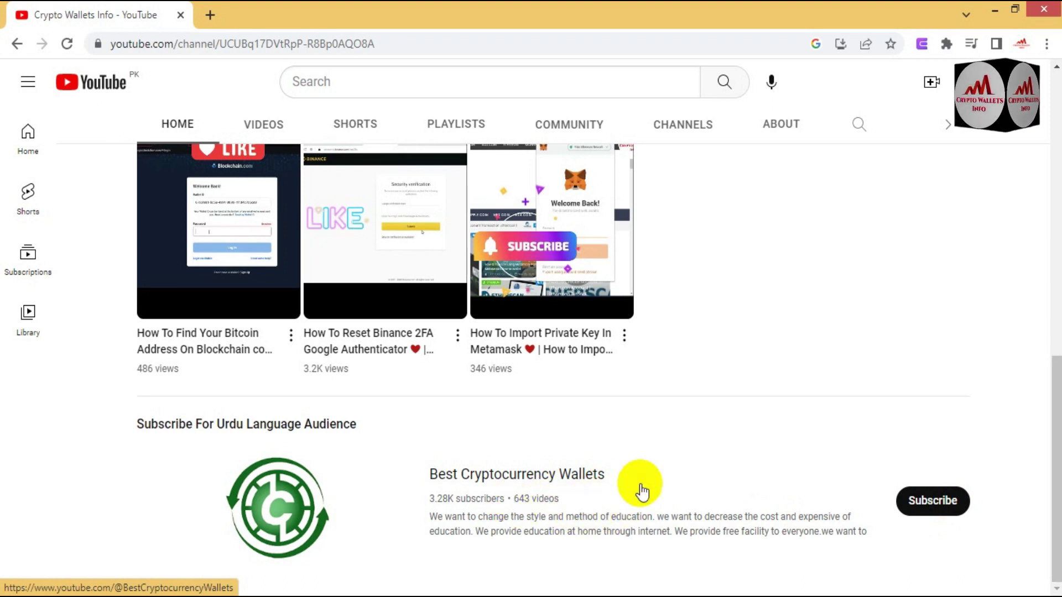
left_click_drag(1053, 384, 1057, 177)
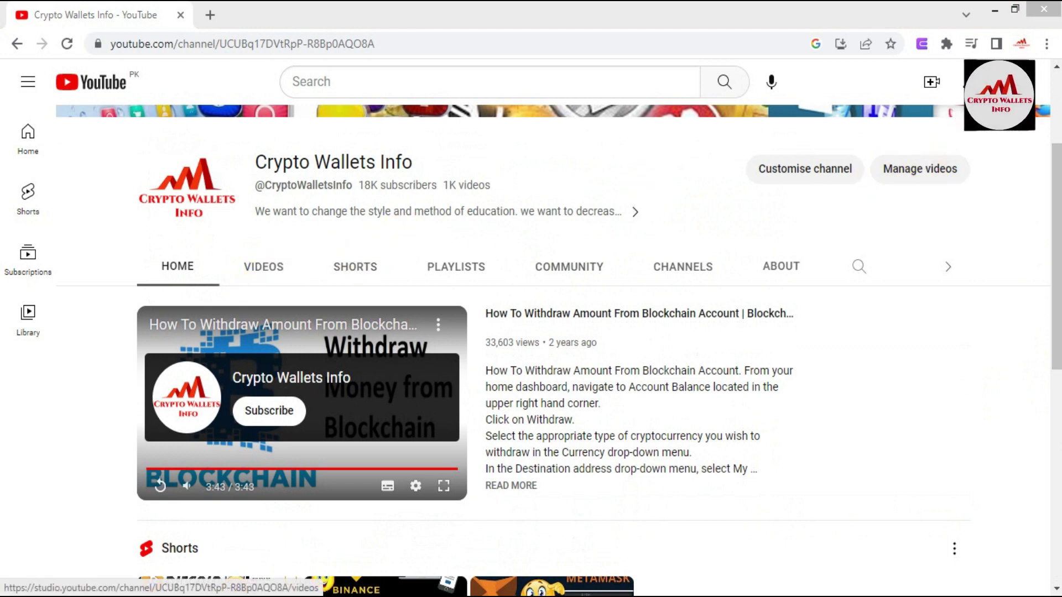
scroll(1043, 189, "up", 3)
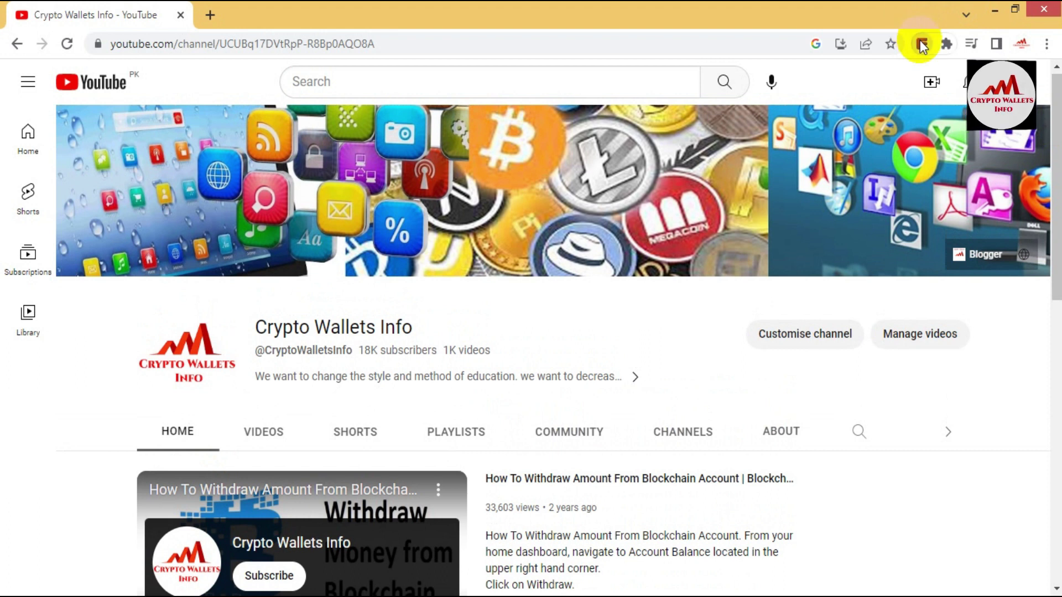
left_click(921, 44)
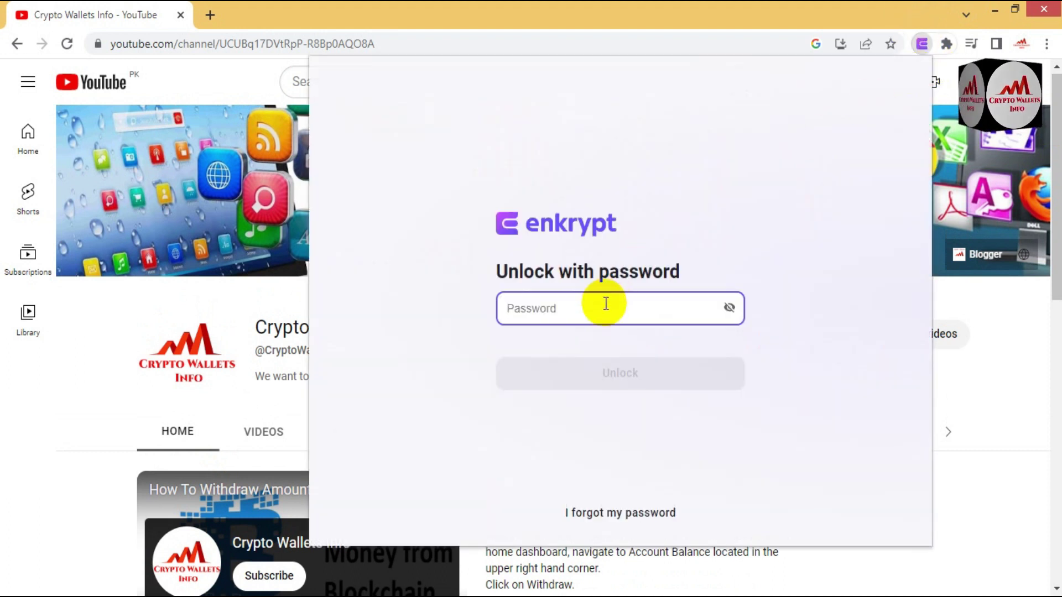
type("•")
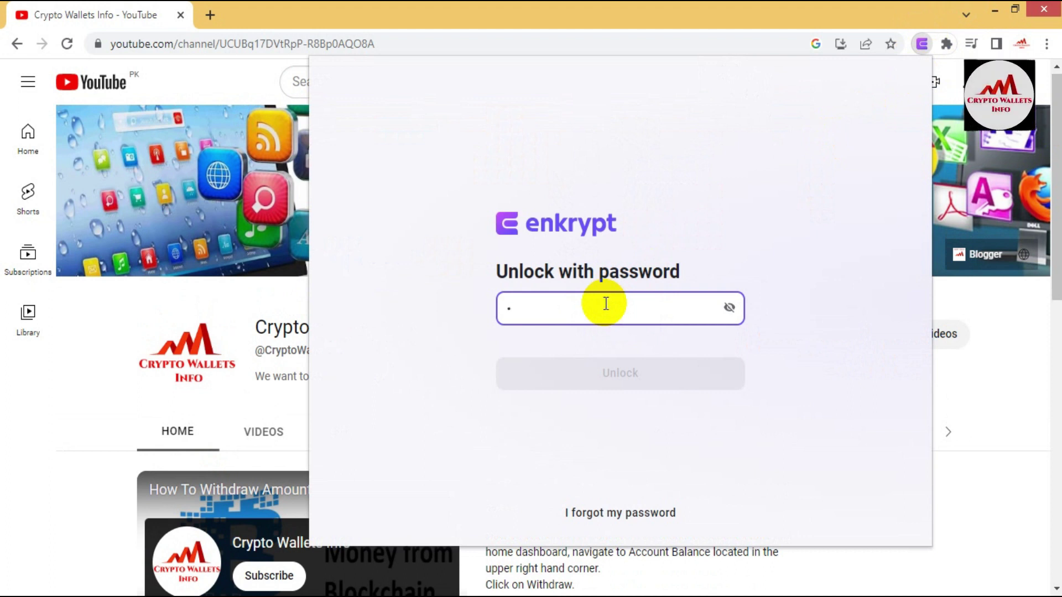
type("••••")
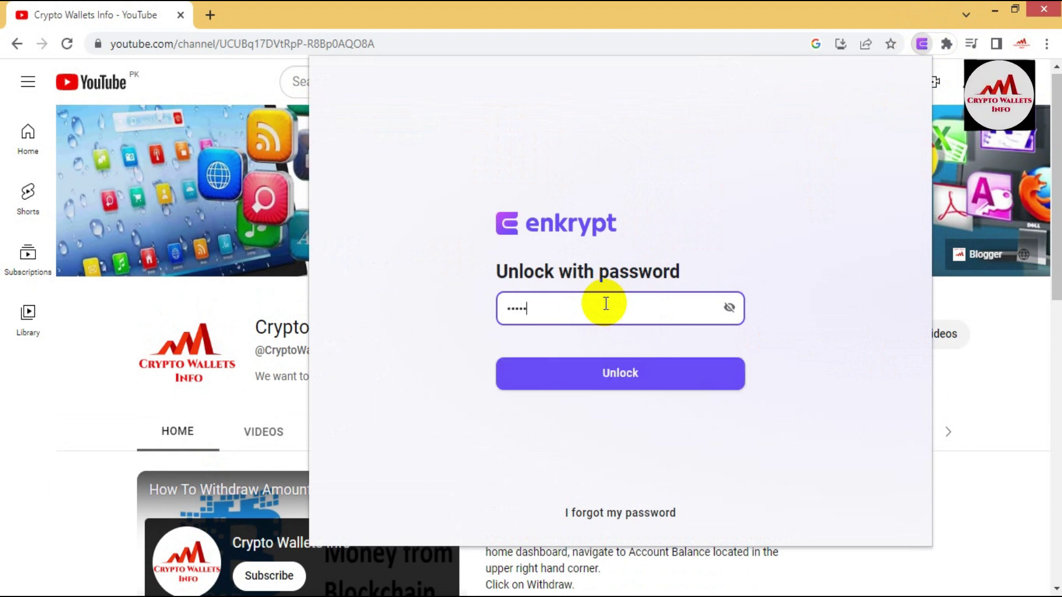
type("••••••••")
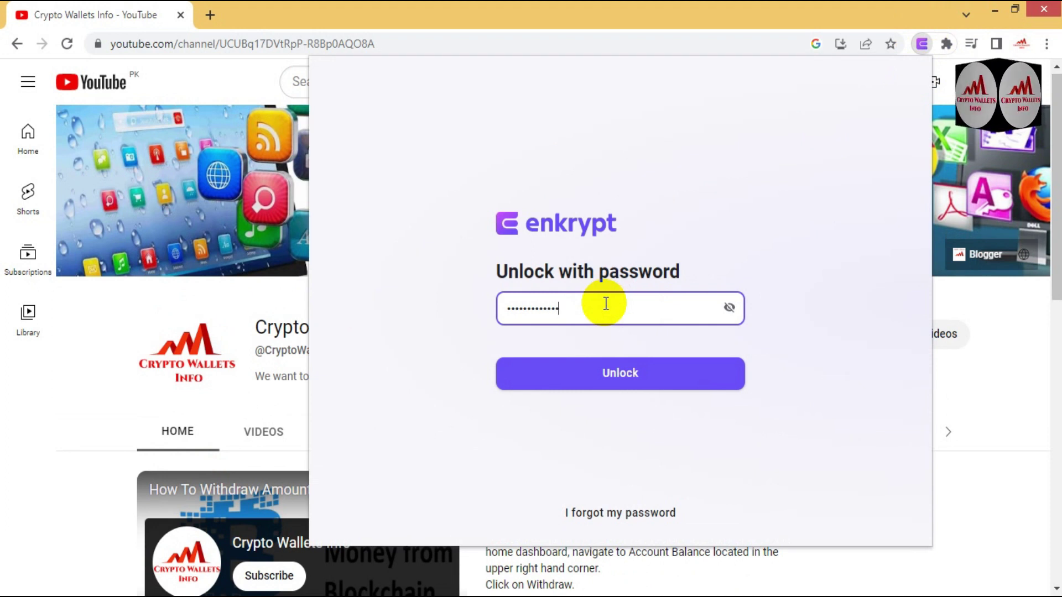
left_click(620, 375)
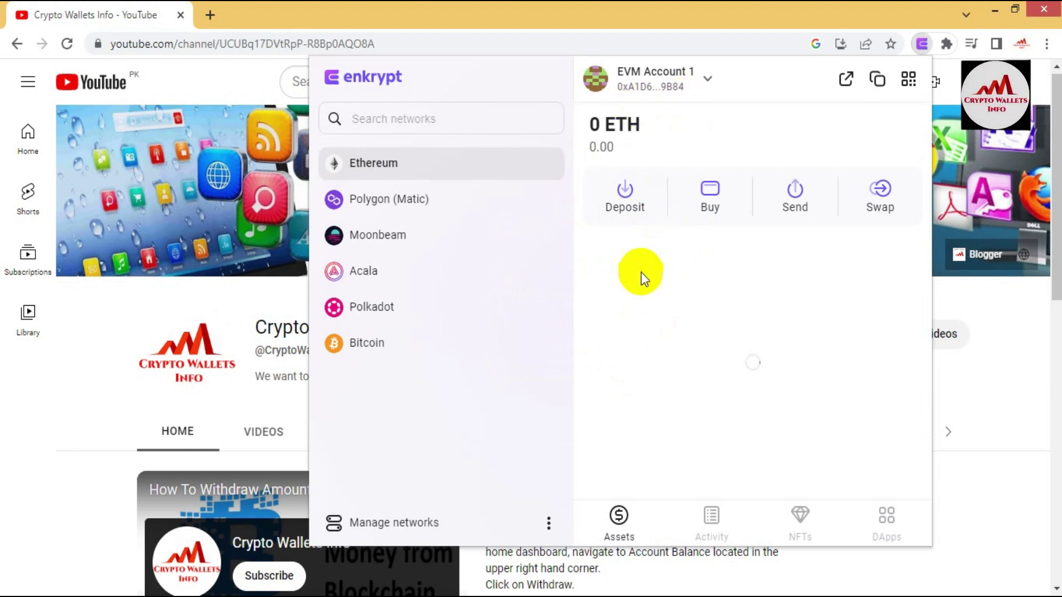
left_click(549, 523)
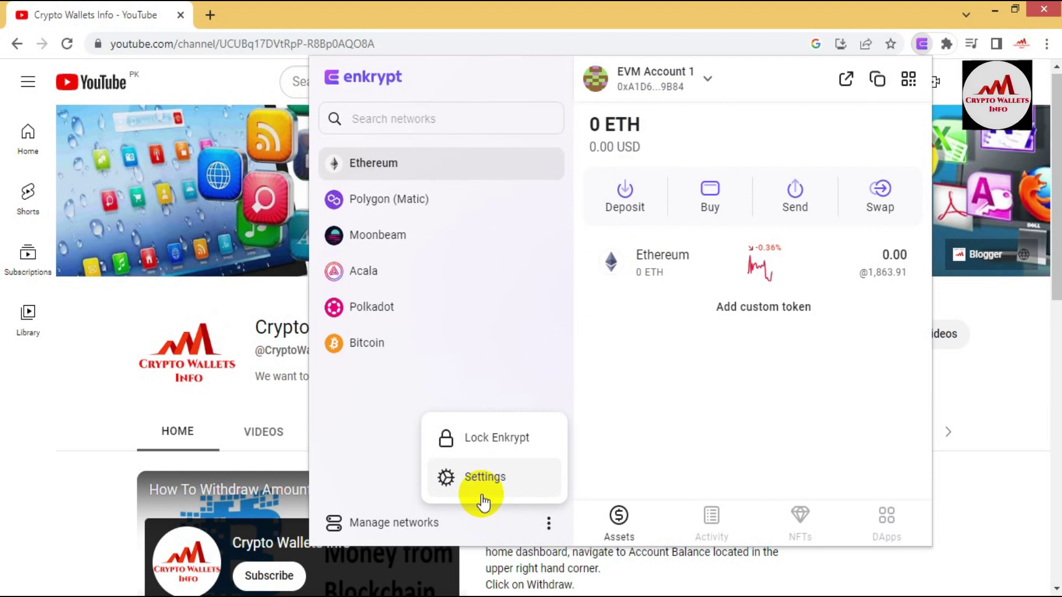
Step: Re-enter the password in Settings to reveal the 12-word recovery phrase and select all words
left_click(482, 476)
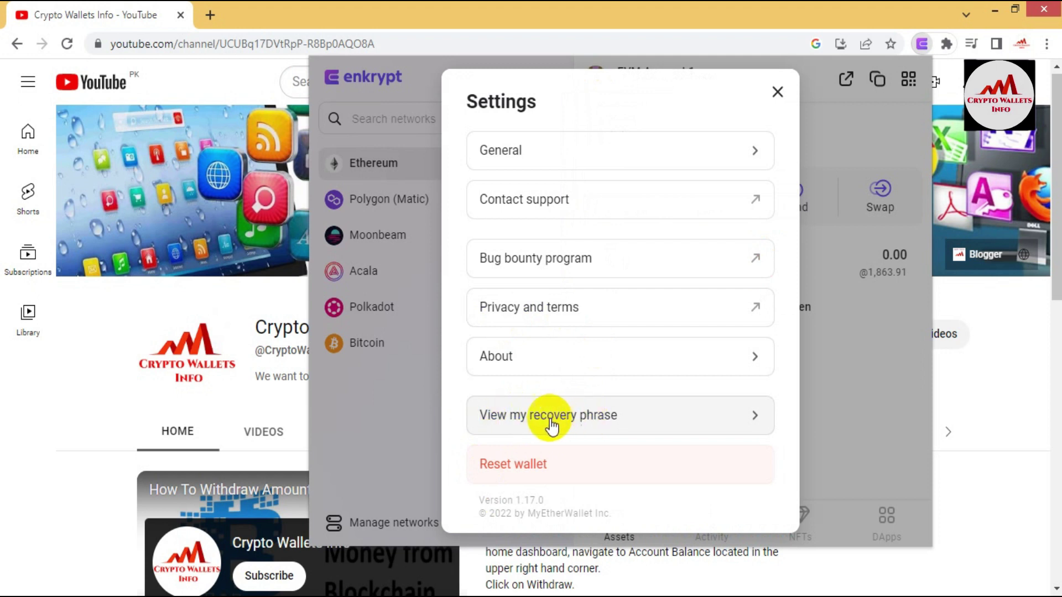
left_click(552, 420)
left_click(550, 280)
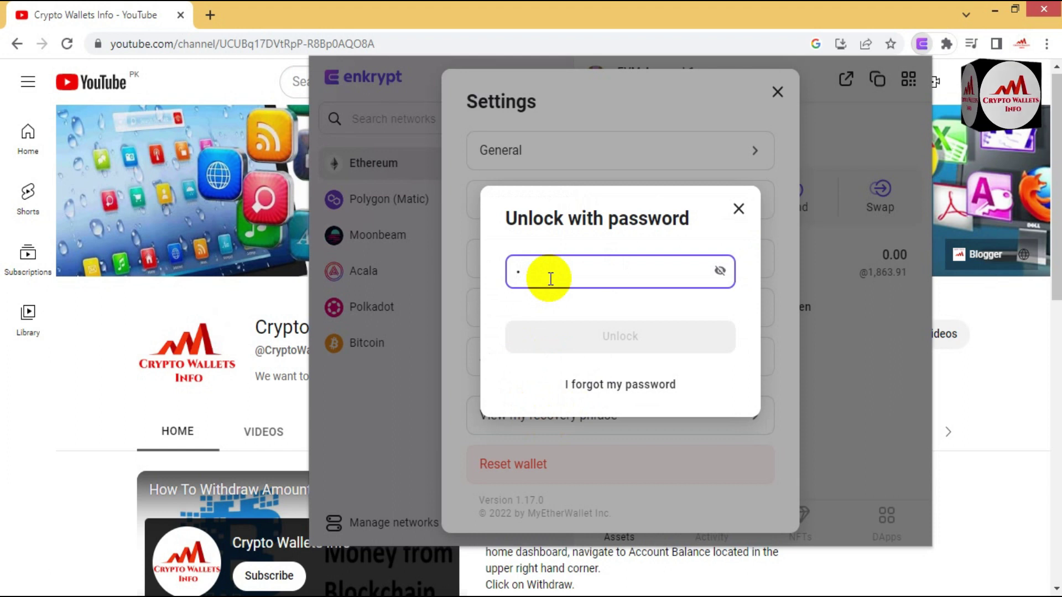
type("********")
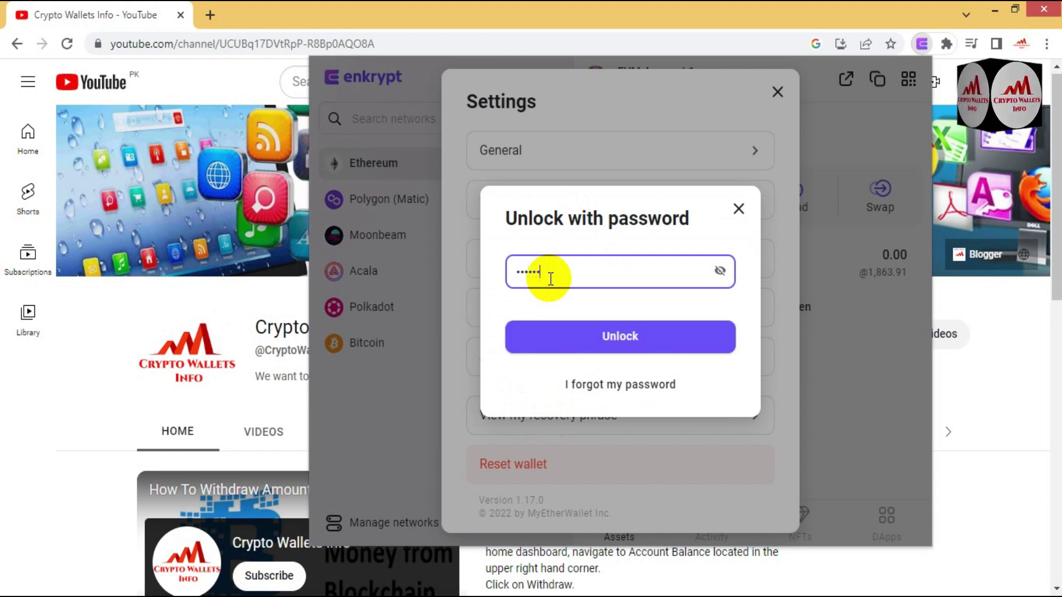
type("*")
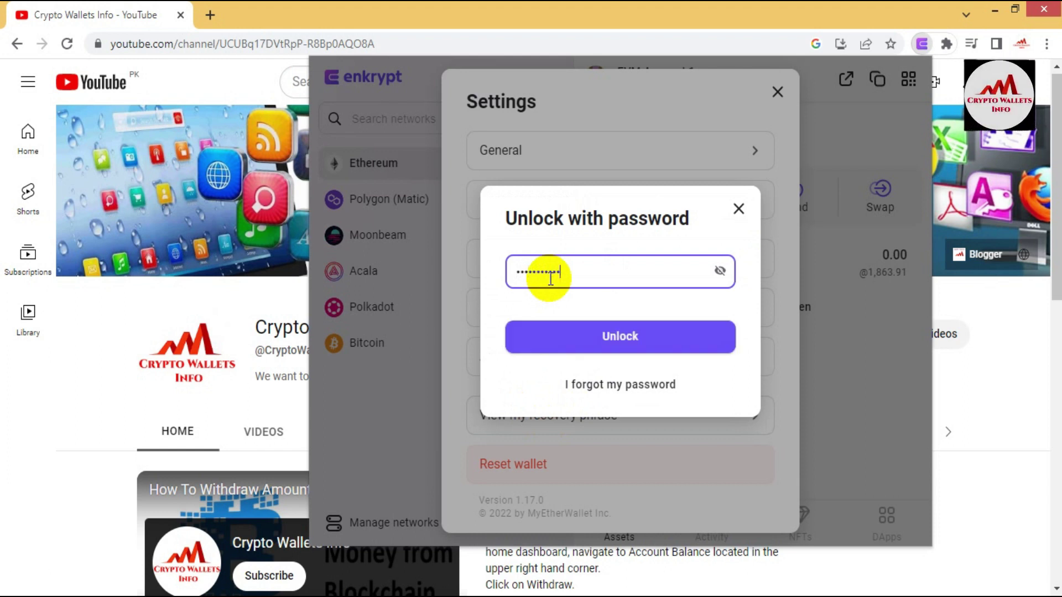
left_click(605, 343)
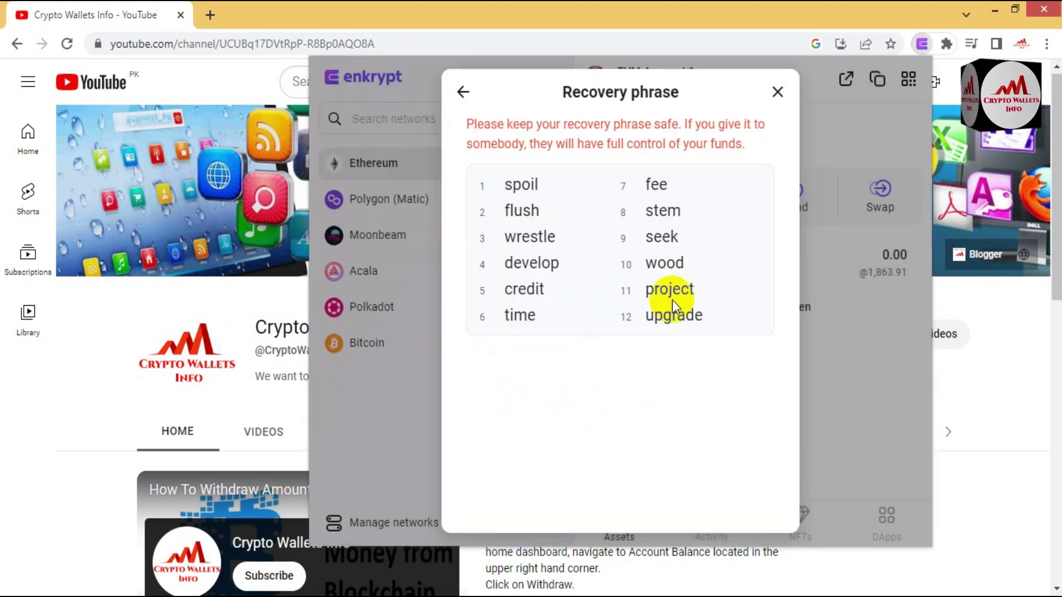
left_click_drag(711, 314, 503, 190)
key("ctrl+c")
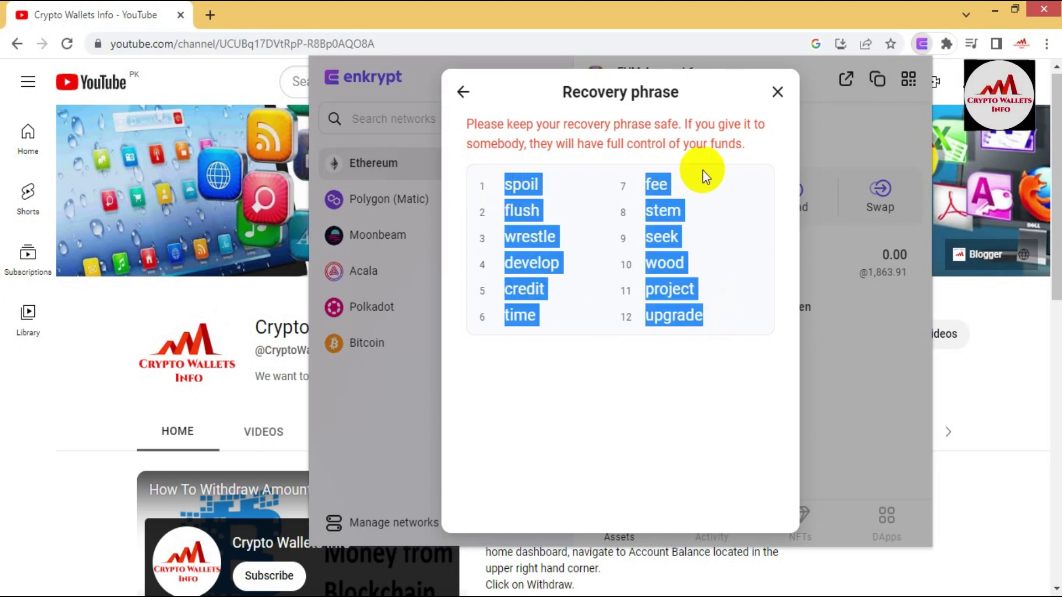
Step: Launch Notepad from Windows Search and paste the recovery phrase into a new note
mouse_move(1059, 3)
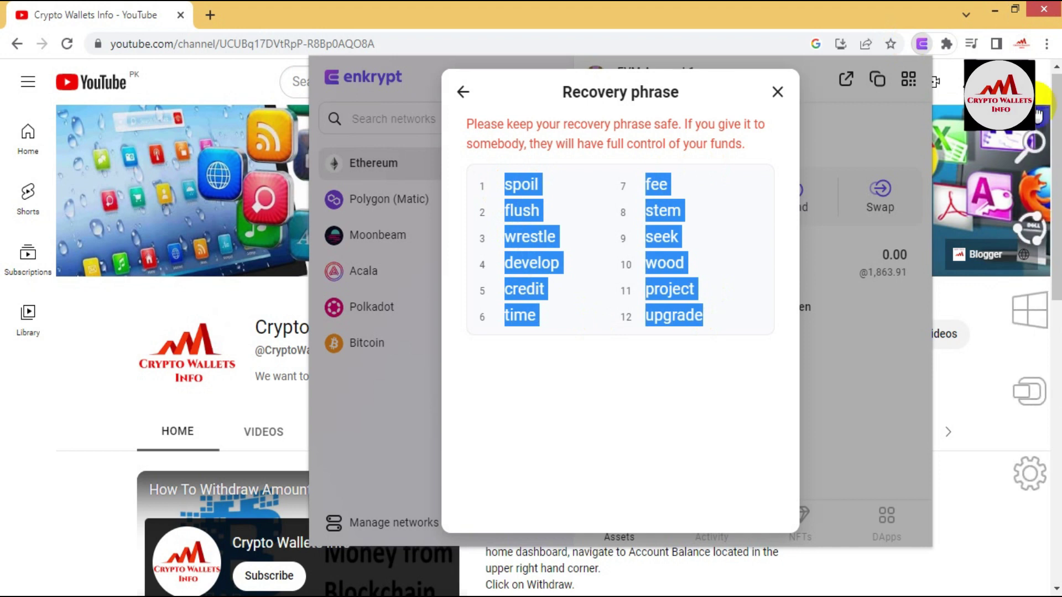
left_click(1032, 157)
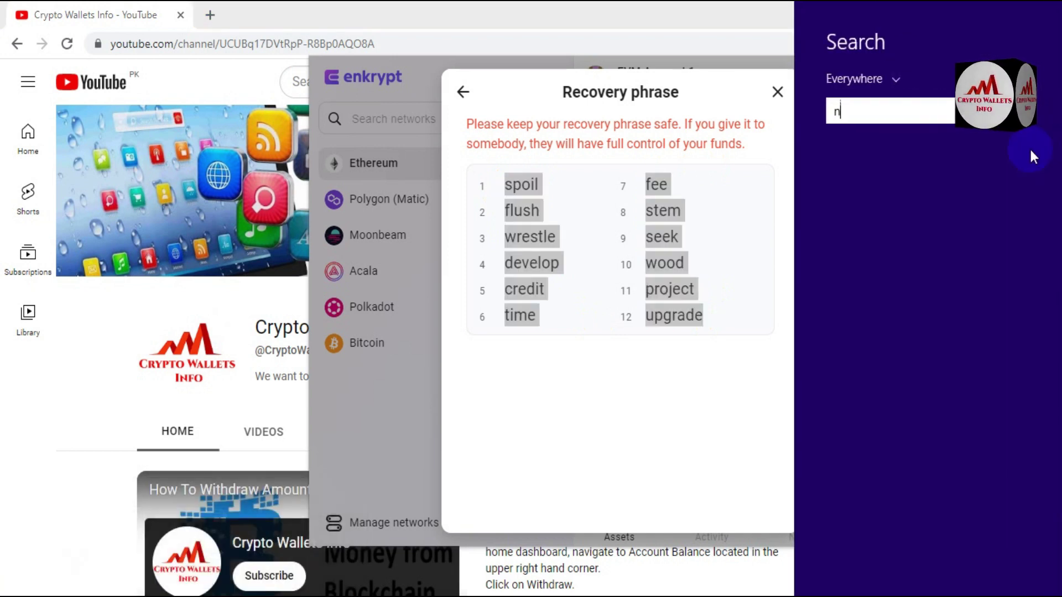
type("notepad")
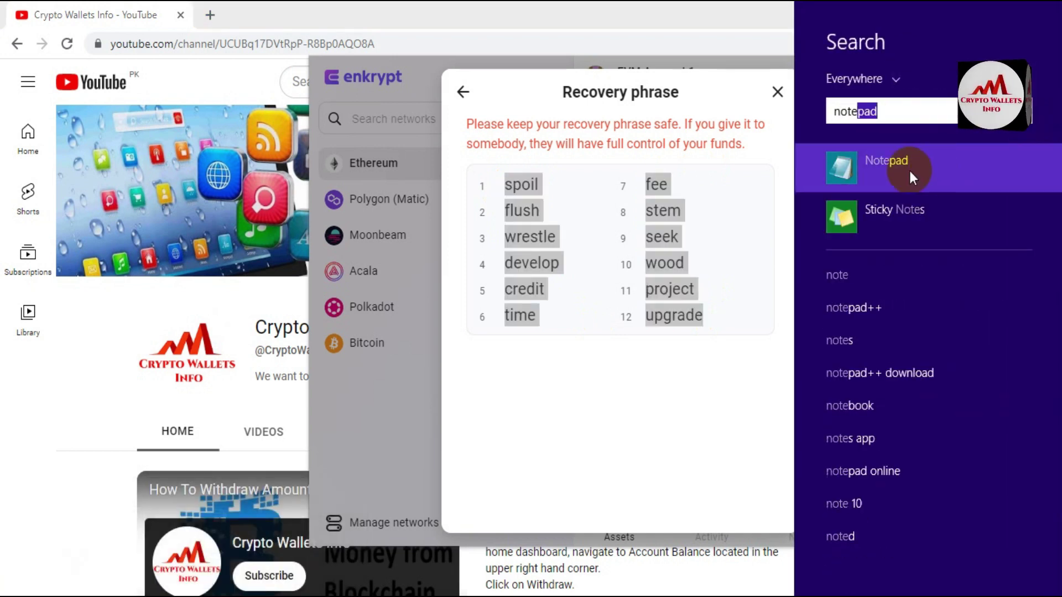
left_click(911, 171)
key("ctrl+v")
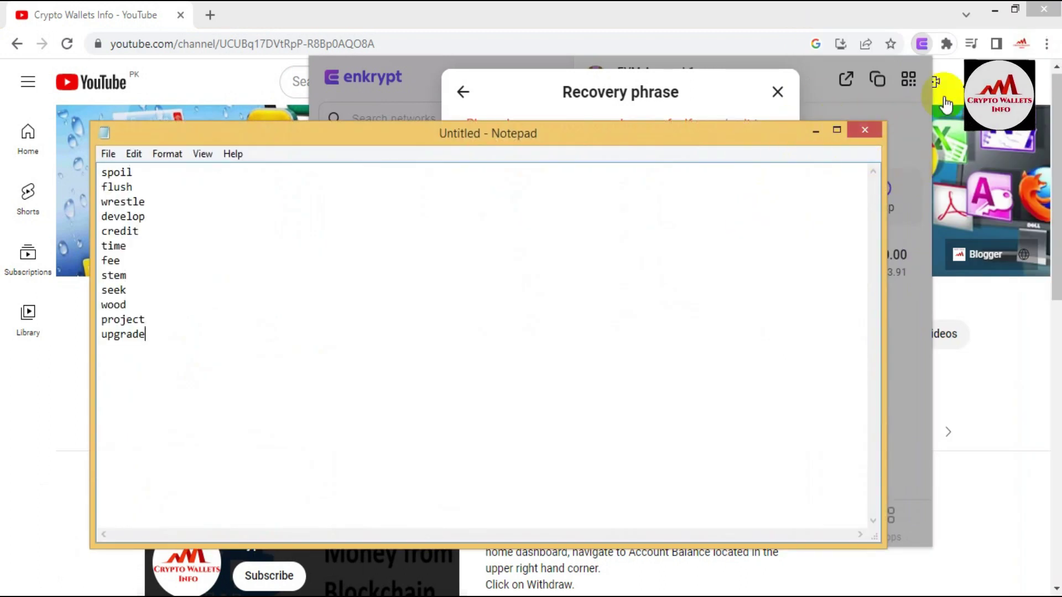
Step: Compare the pasted words against Enkrypt's phrase, including words 9 and 10, then close the recovery phrase view
left_click_drag(580, 144, 897, 318)
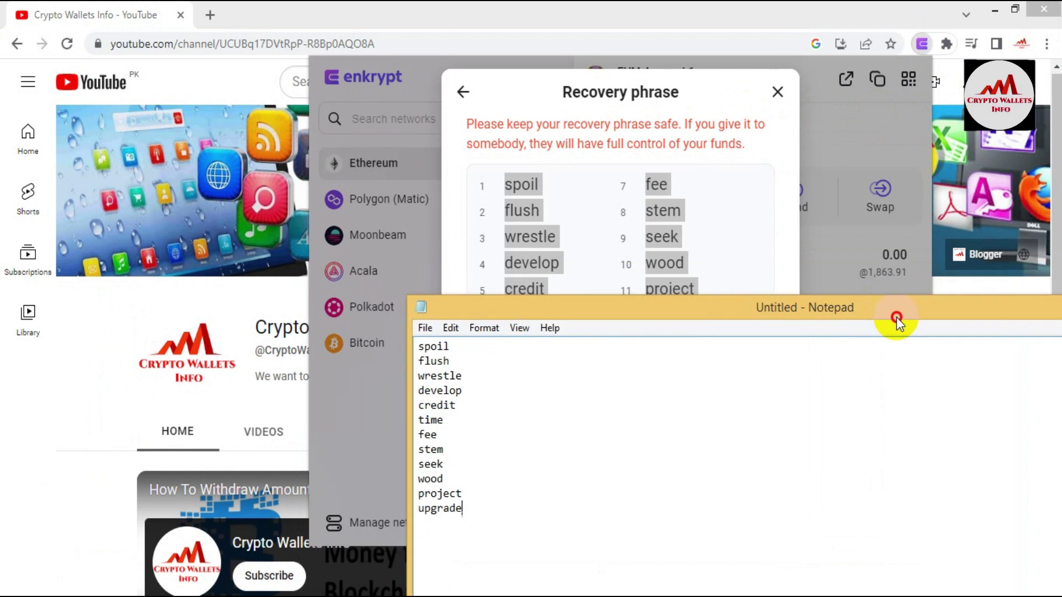
left_click_drag(737, 310, 926, 240)
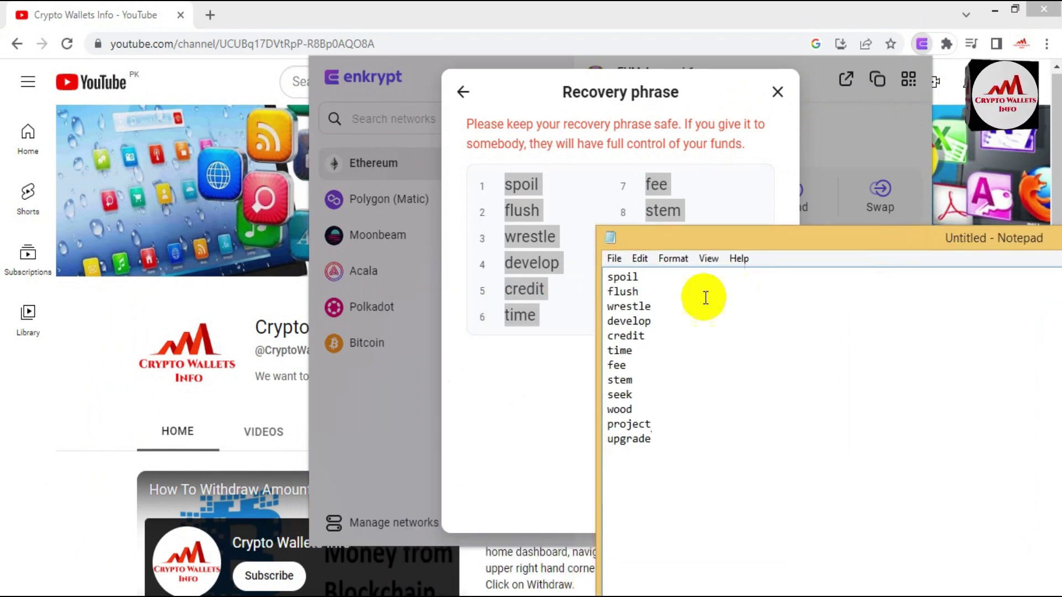
left_click_drag(819, 244, 441, 284)
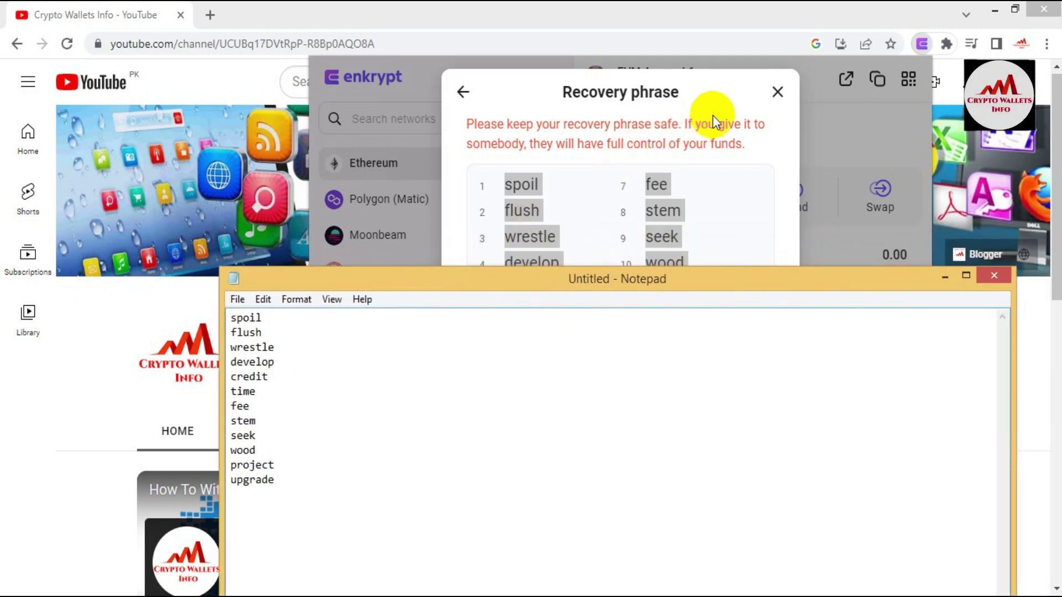
left_click(712, 115)
left_click(777, 92)
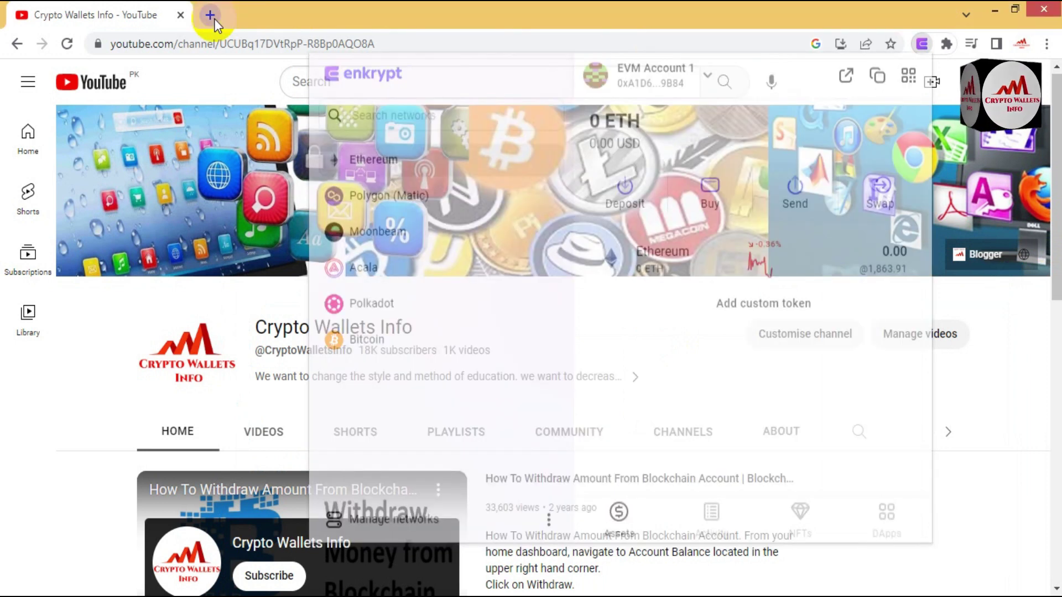
Step: Search Google for 'metamask' in a new browser tab
left_click(210, 15)
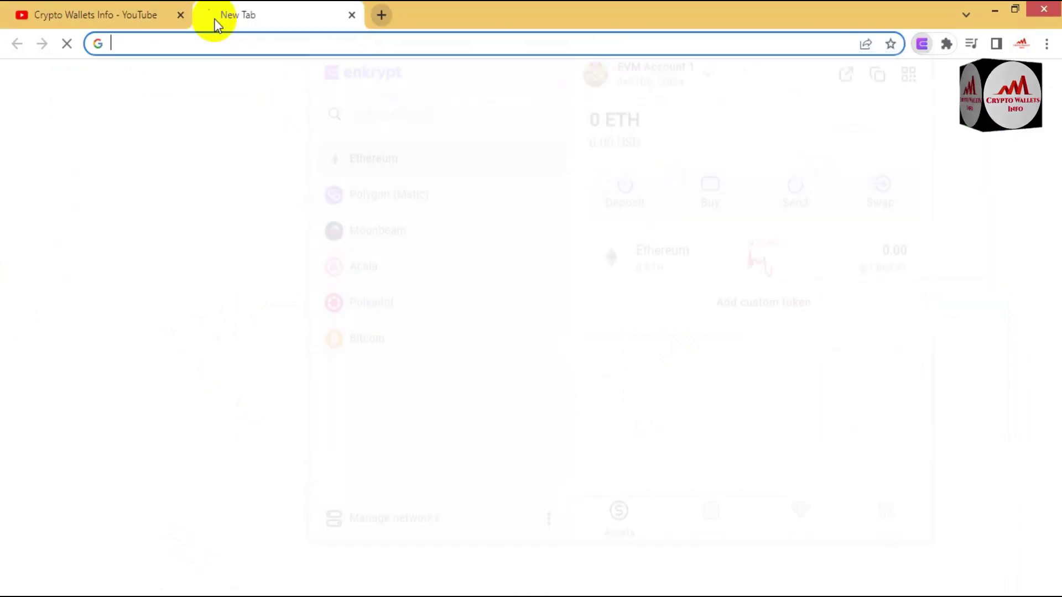
type("goo")
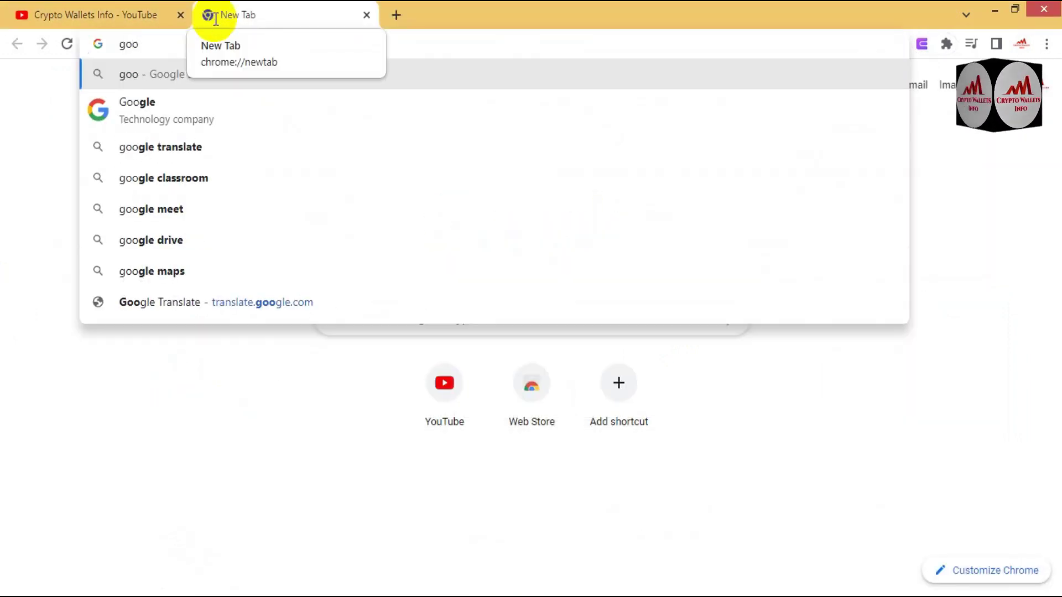
left_click(150, 114)
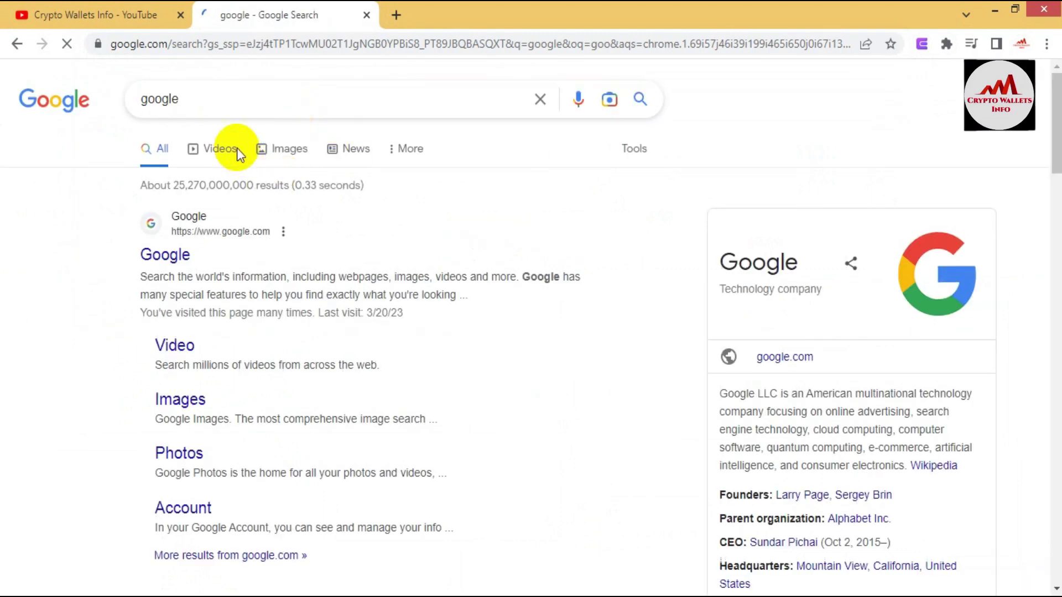
left_click_drag(230, 99, 81, 80)
type("meta")
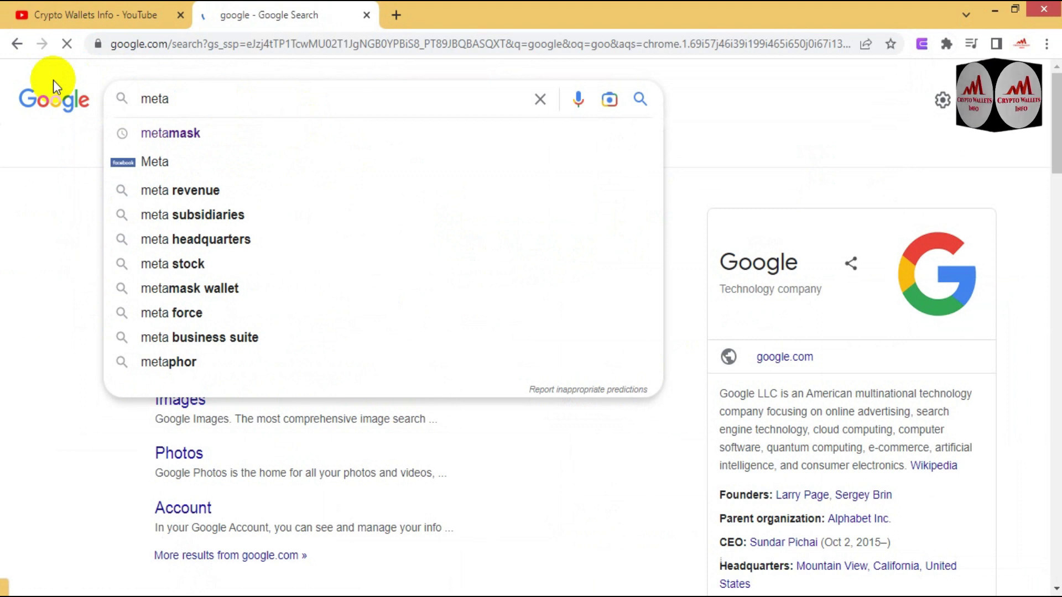
left_click(169, 125)
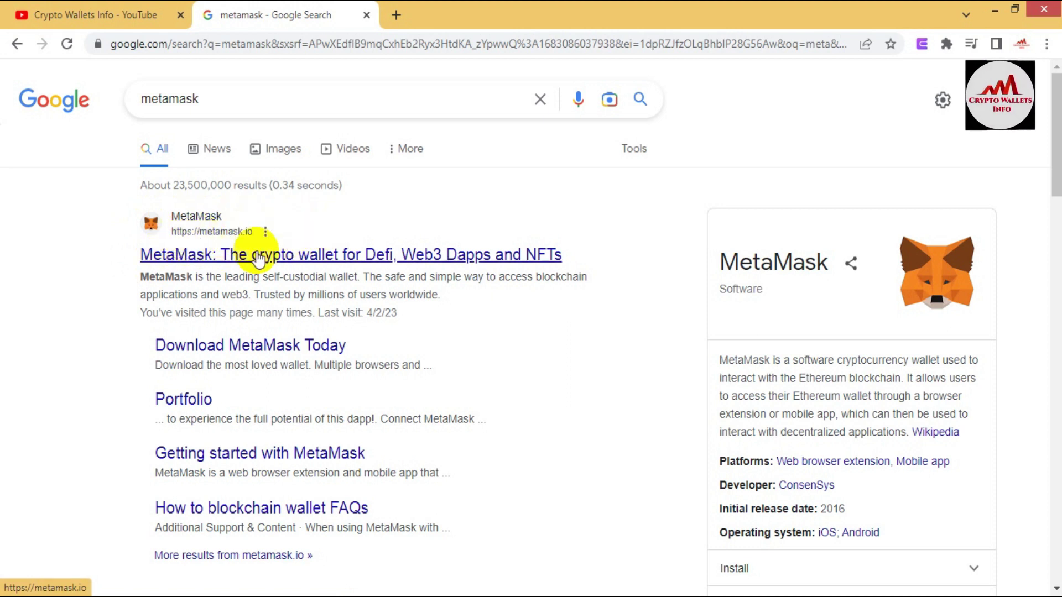
Step: Open the official metamask.io site and go to its Chrome extension download page
left_click(295, 255)
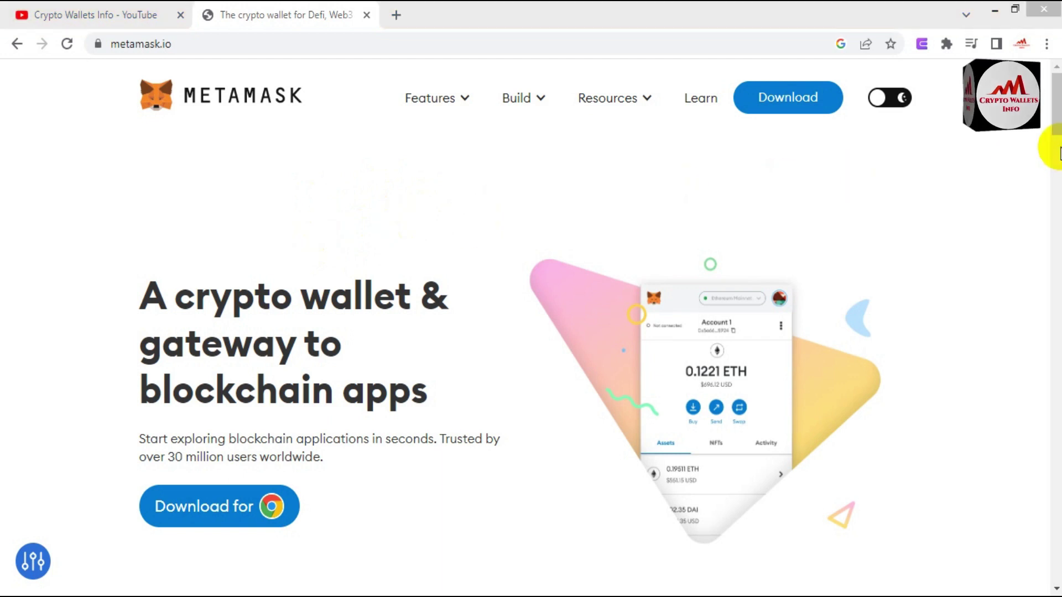
left_click_drag(1056, 122, 1057, 198)
scroll(531, 331, "up", 5)
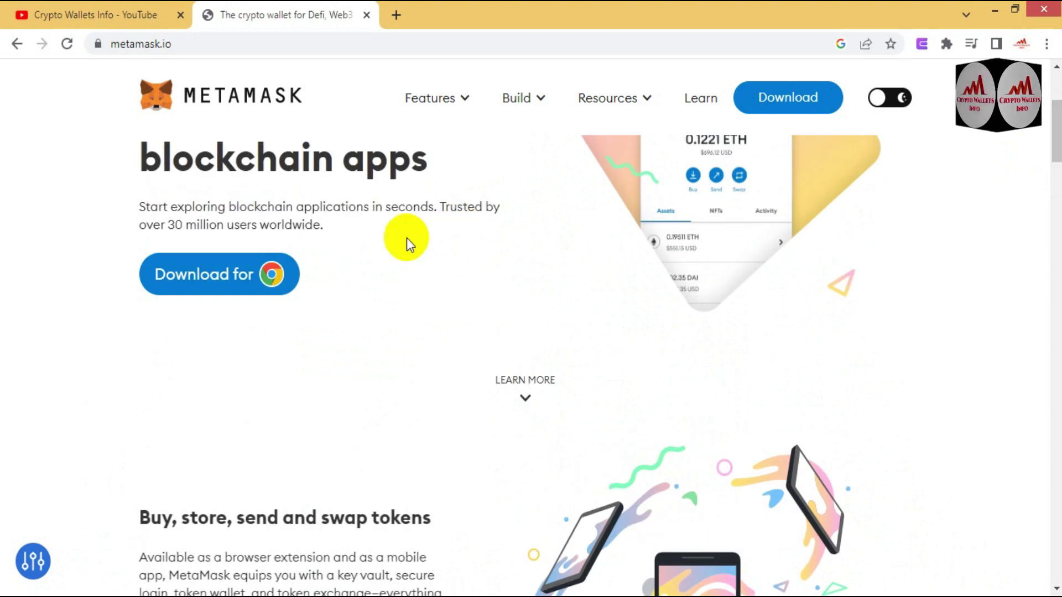
left_click(219, 286)
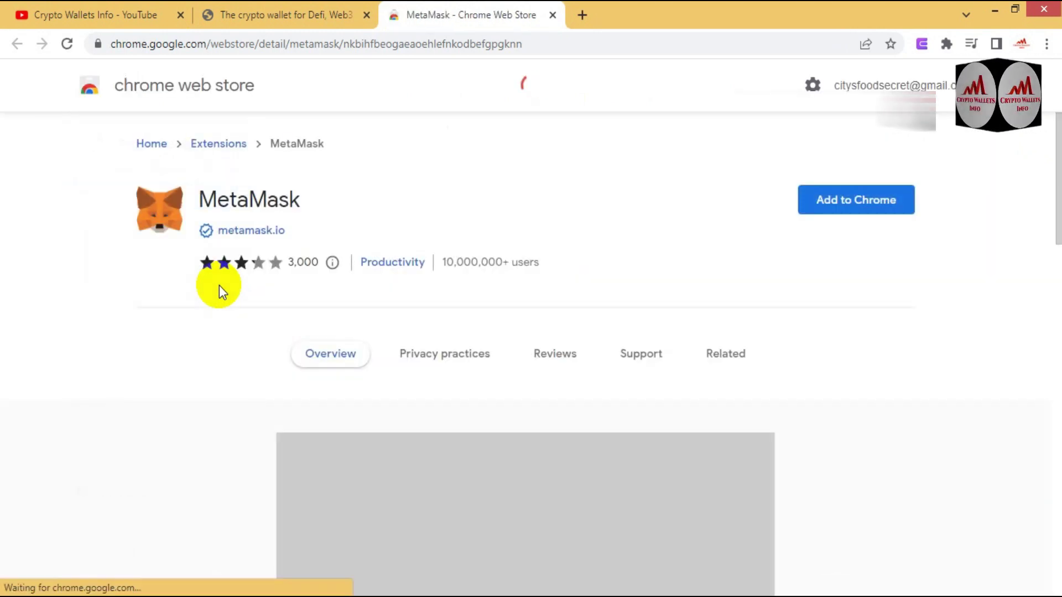
Step: Open MetaMask's Chrome Web Store listing and start adding it to Chrome
left_click(850, 198)
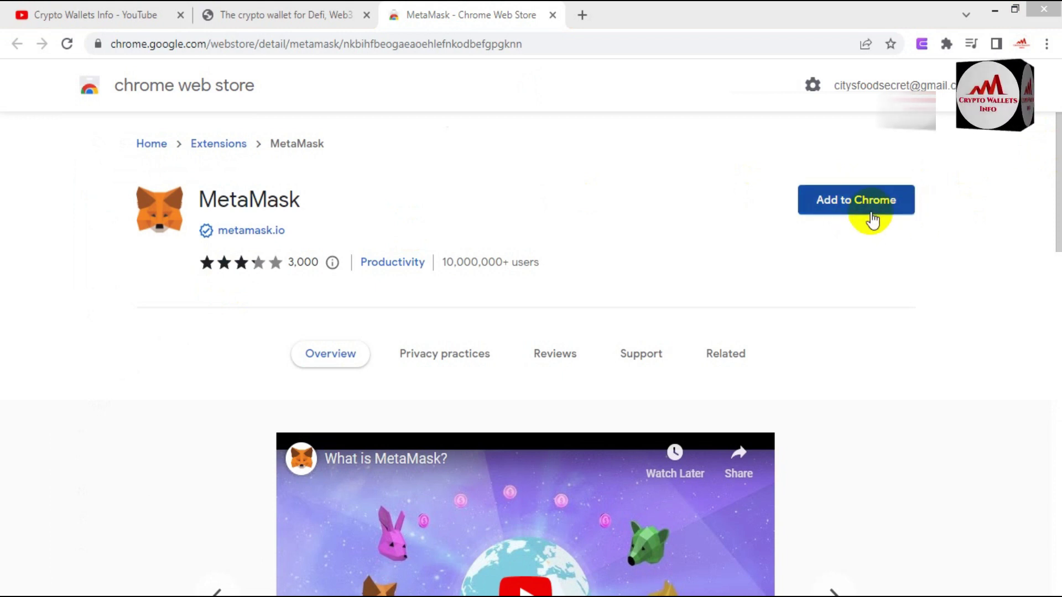
left_click(840, 219)
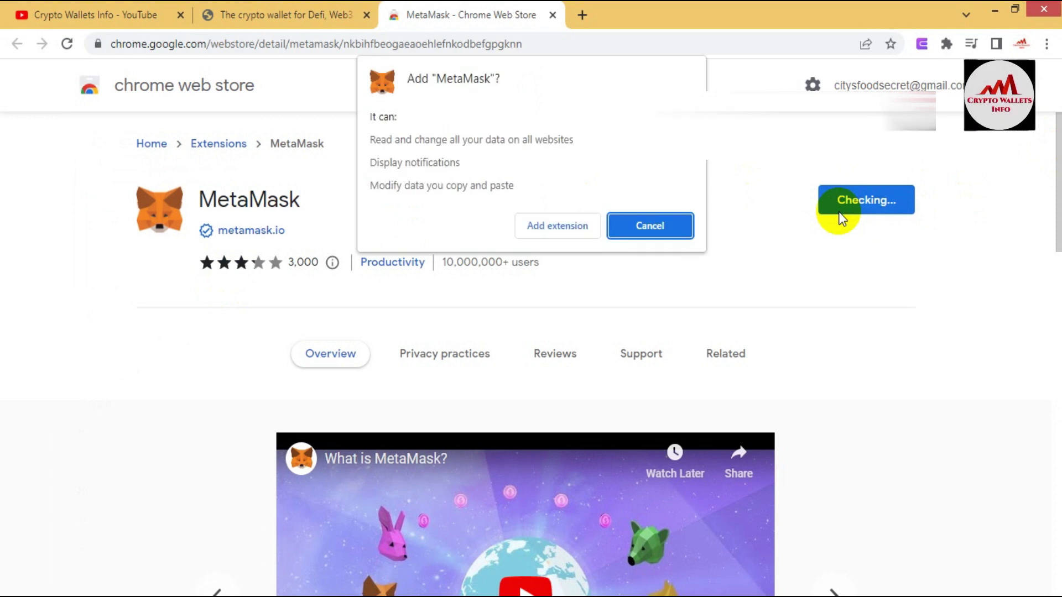
Step: Confirm Add extension to install MetaMask
left_click(561, 228)
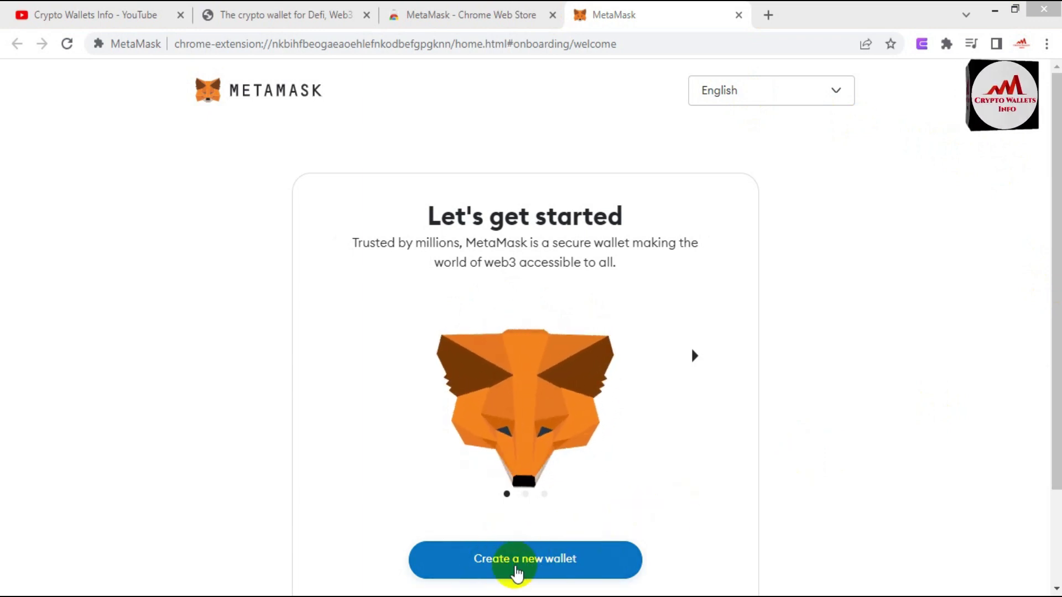
Step: Start creating a new MetaMask wallet, then go back to the welcome page
left_click(532, 567)
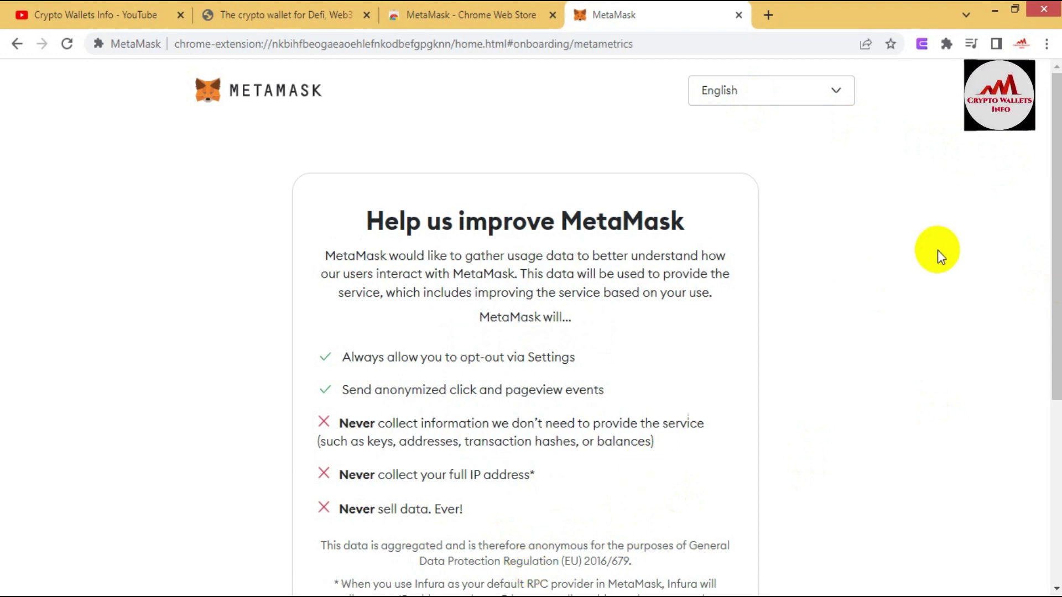
scroll(938, 250, "down", 5)
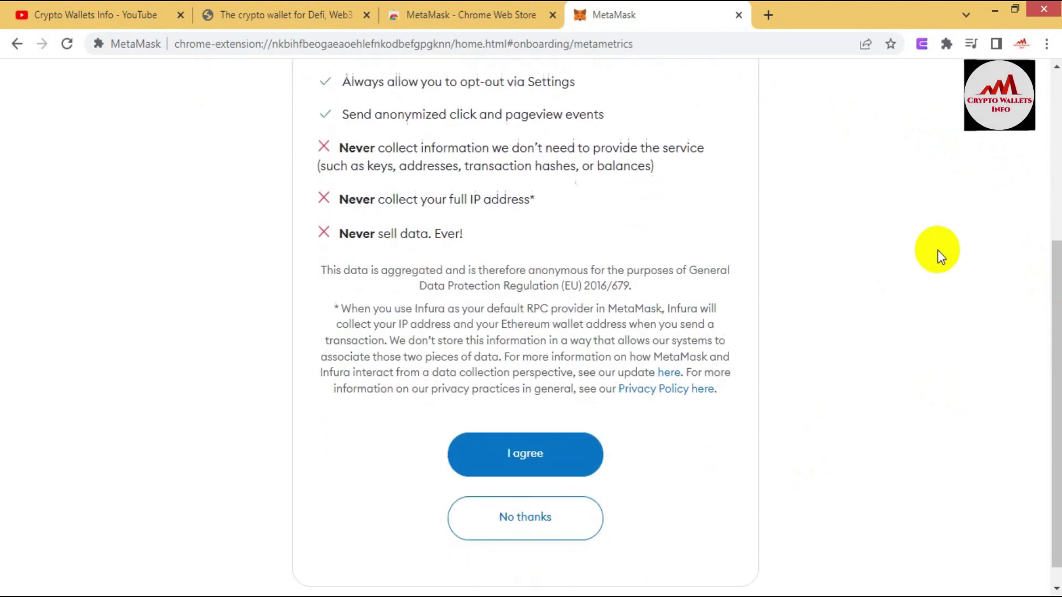
scroll(937, 250, "up", 4)
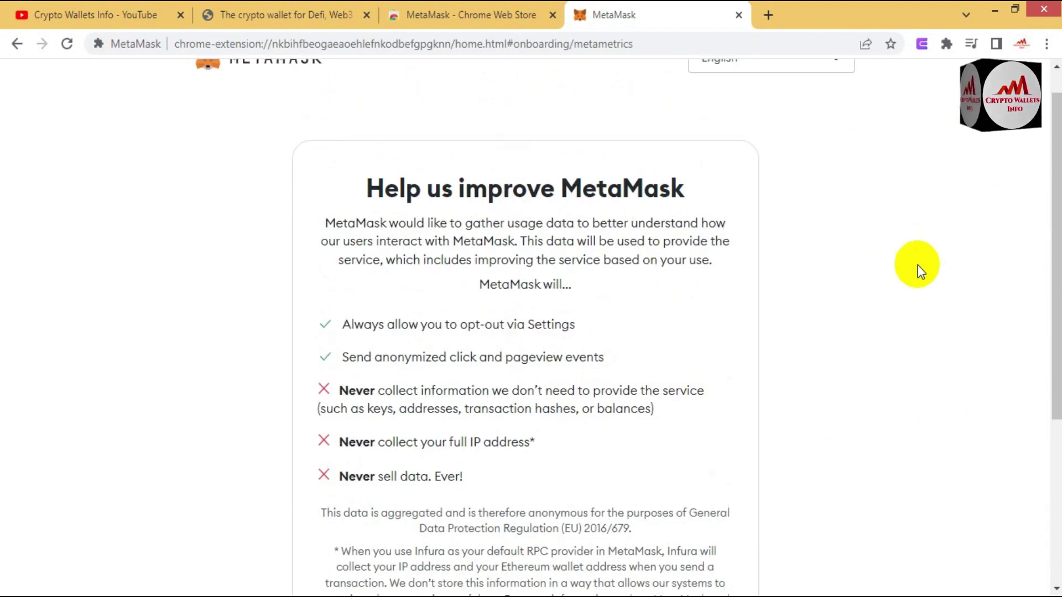
left_click(16, 44)
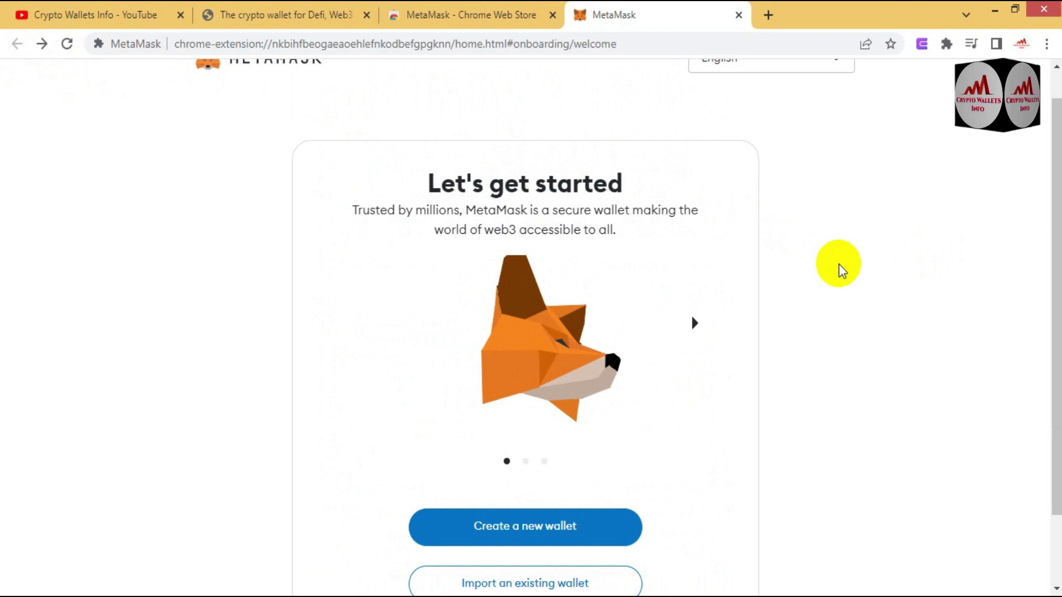
Step: Choose Import an existing wallet and agree to the usage-data collection page
scroll(960, 263, "down", 2)
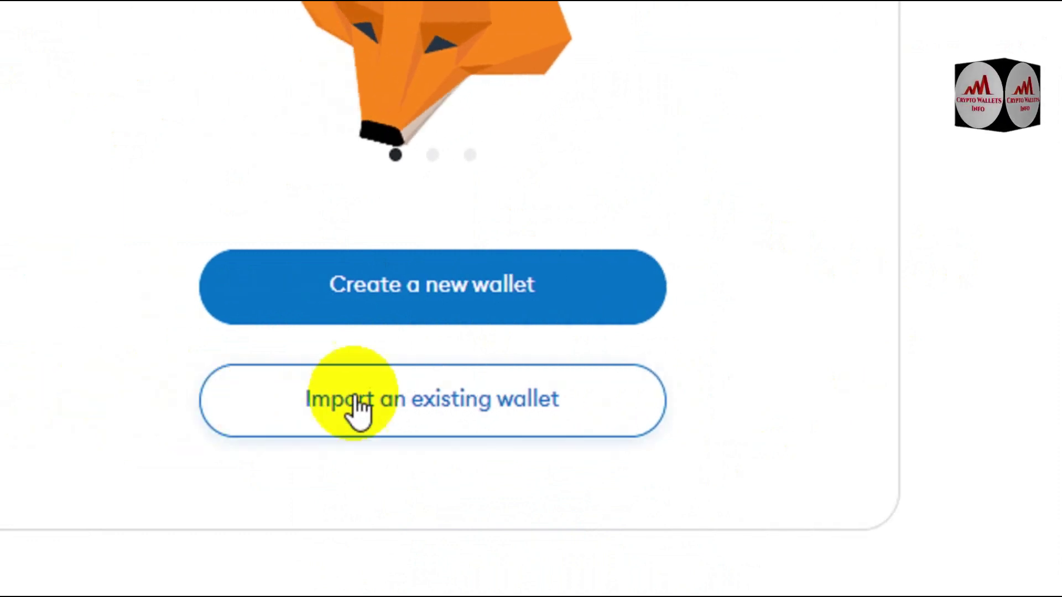
left_click(365, 305)
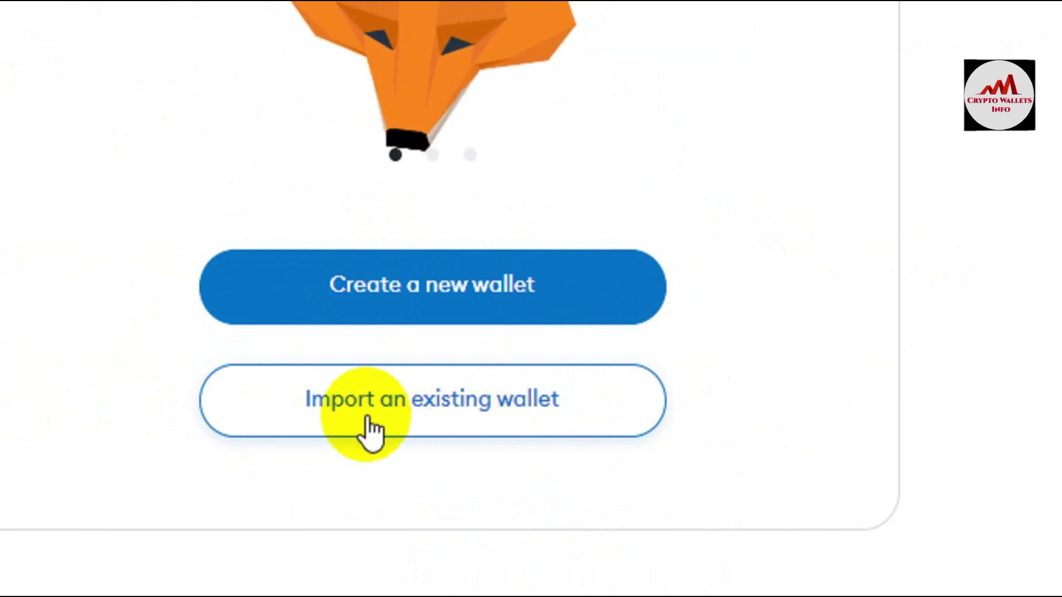
left_click(447, 403)
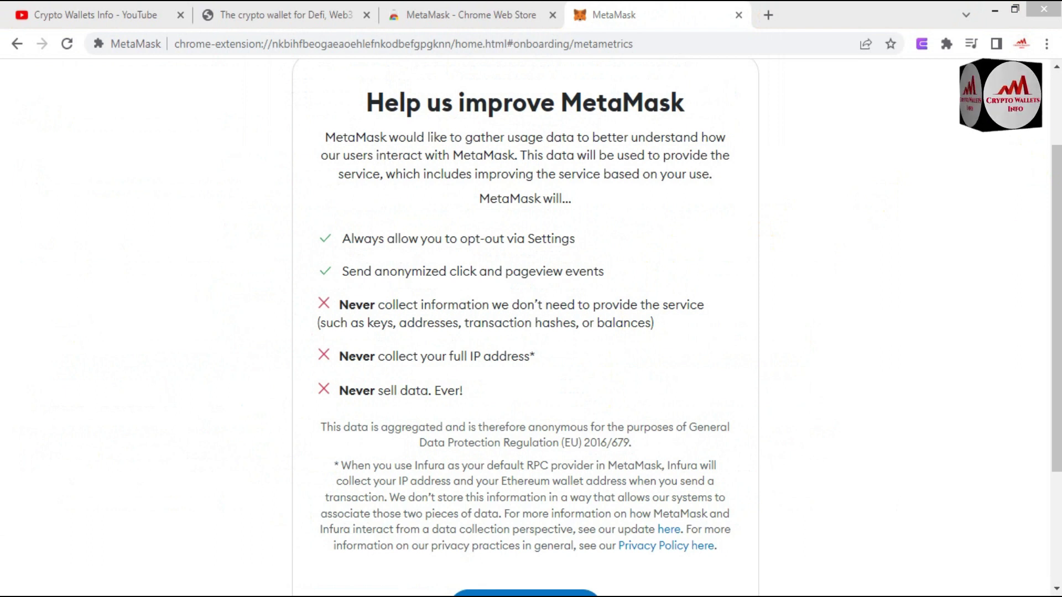
left_click_drag(1055, 238, 1057, 279)
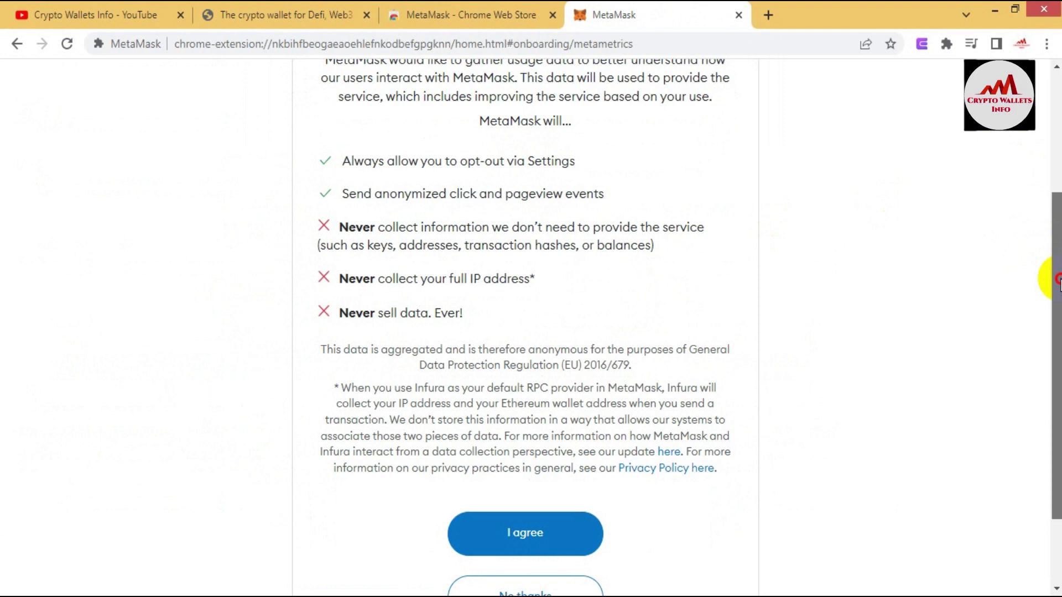
left_click_drag(1058, 279, 1058, 341)
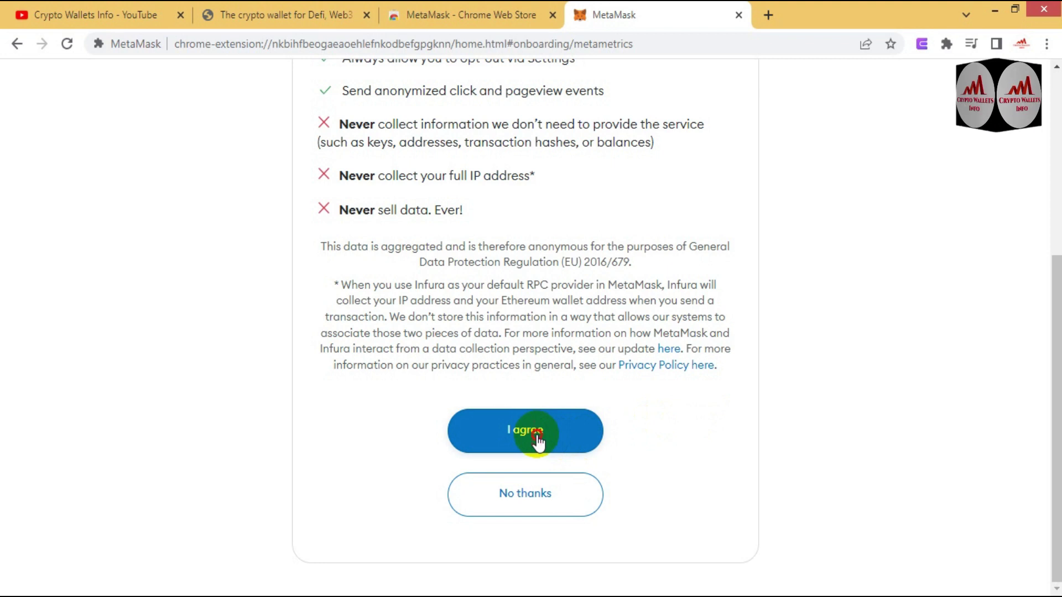
left_click(535, 431)
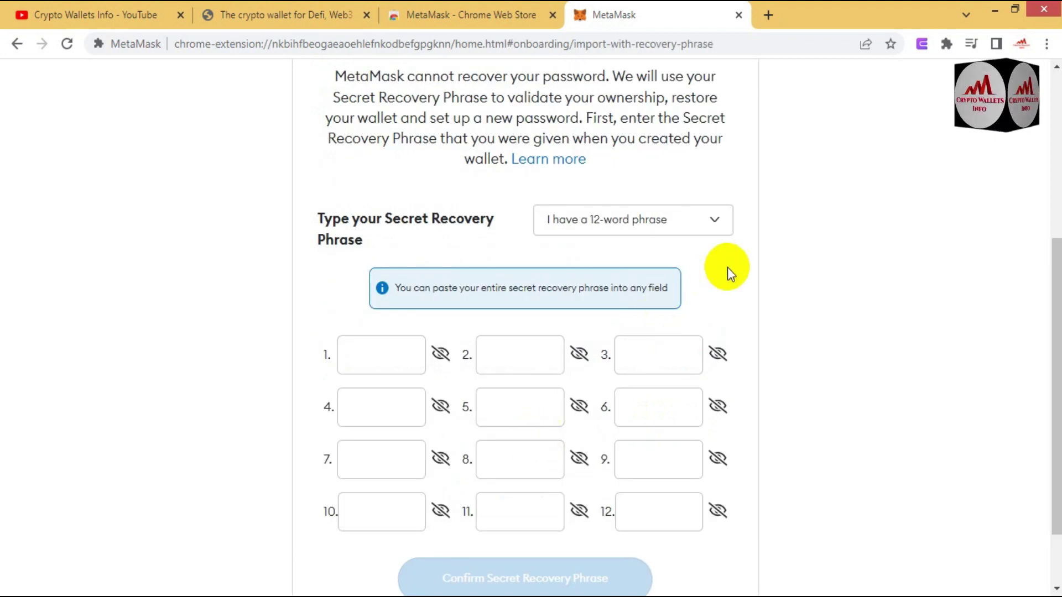
scroll(1036, 267, "up", 2)
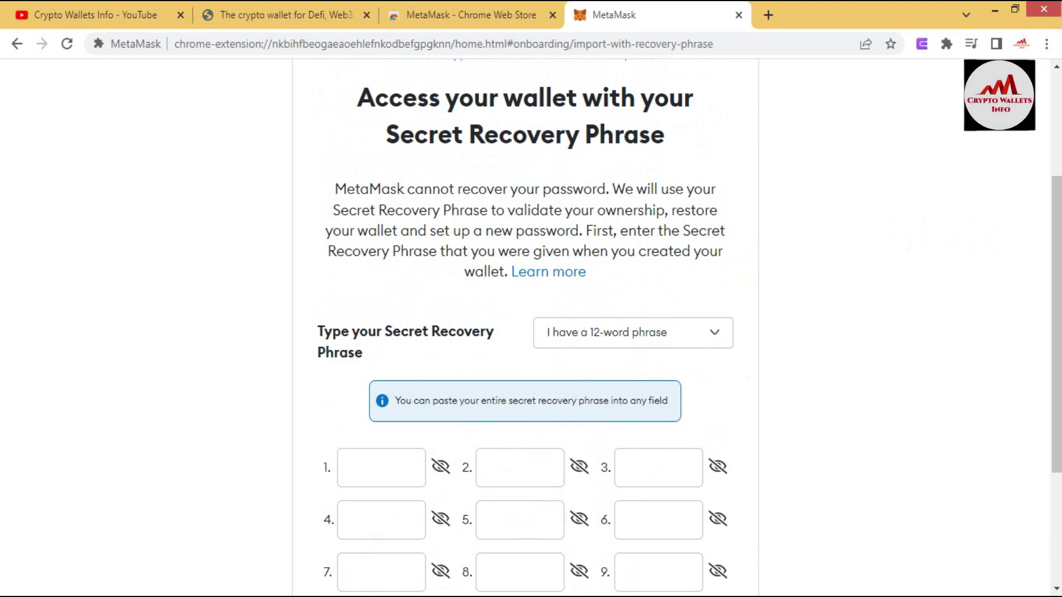
key("alt+Tab")
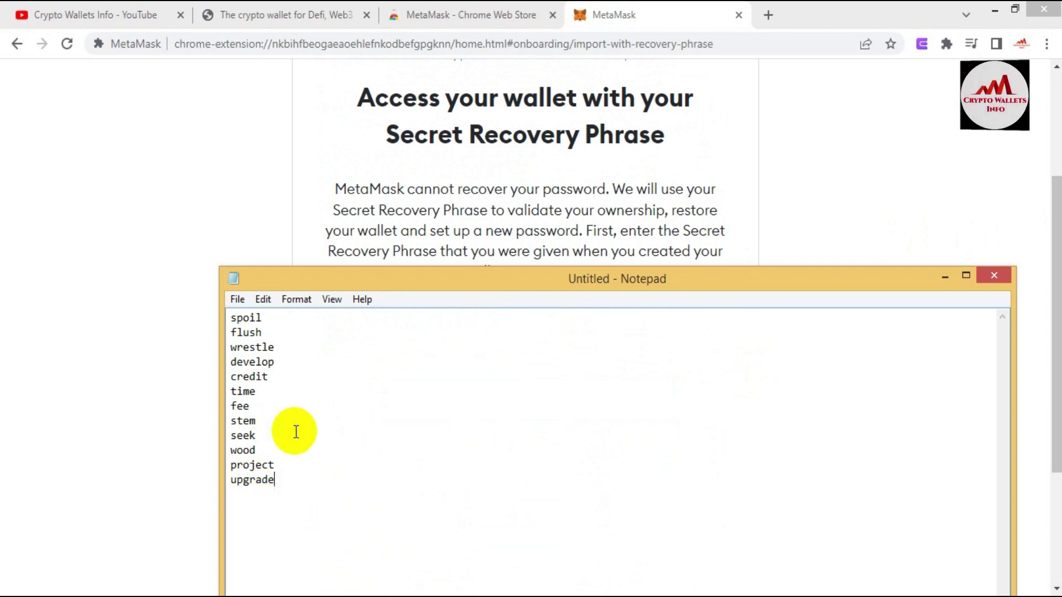
left_click(95, 347)
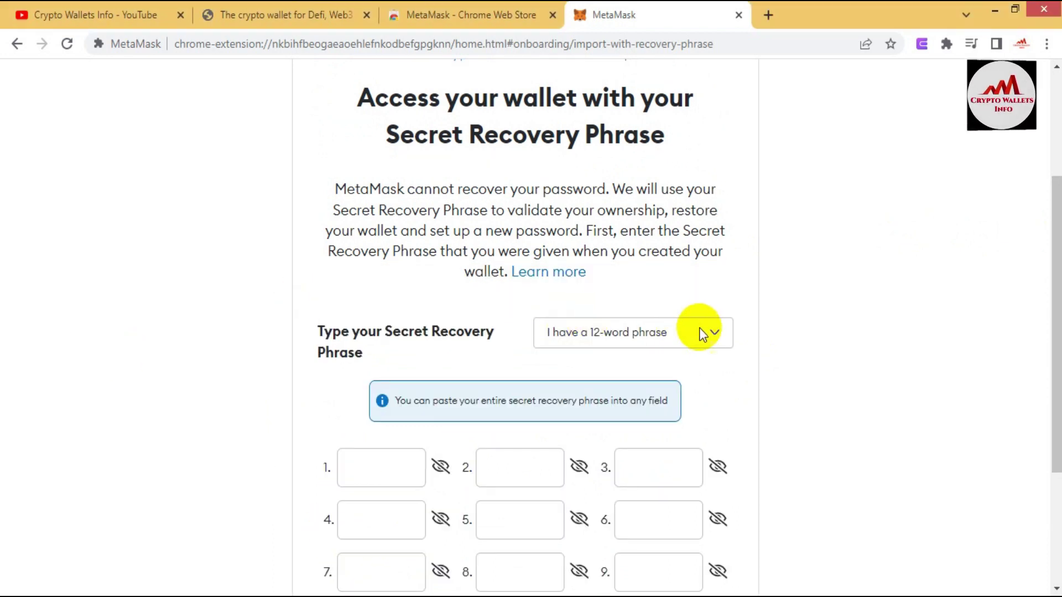
left_click(717, 334)
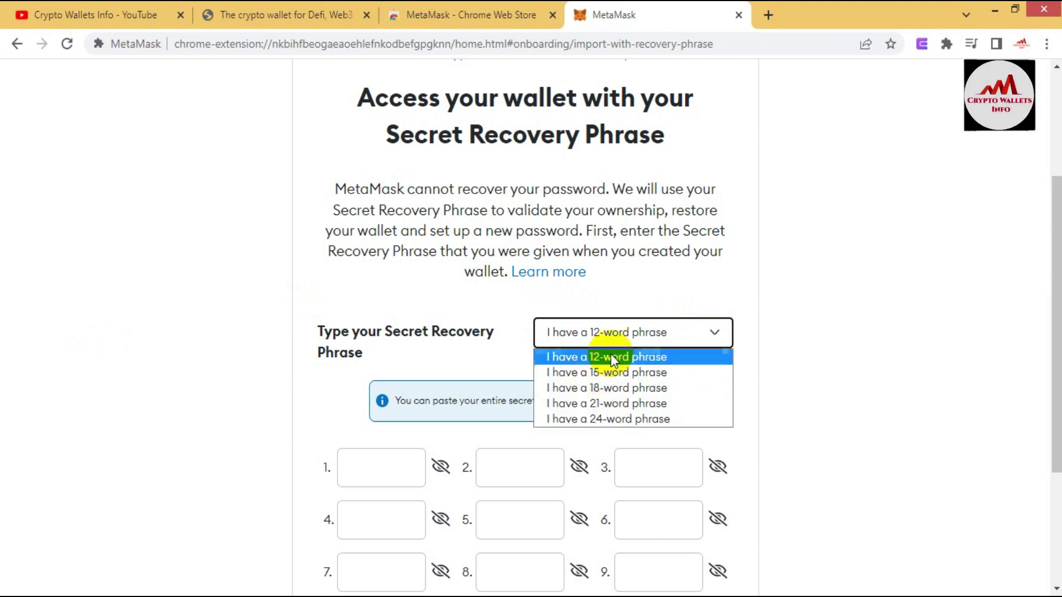
left_click(672, 362)
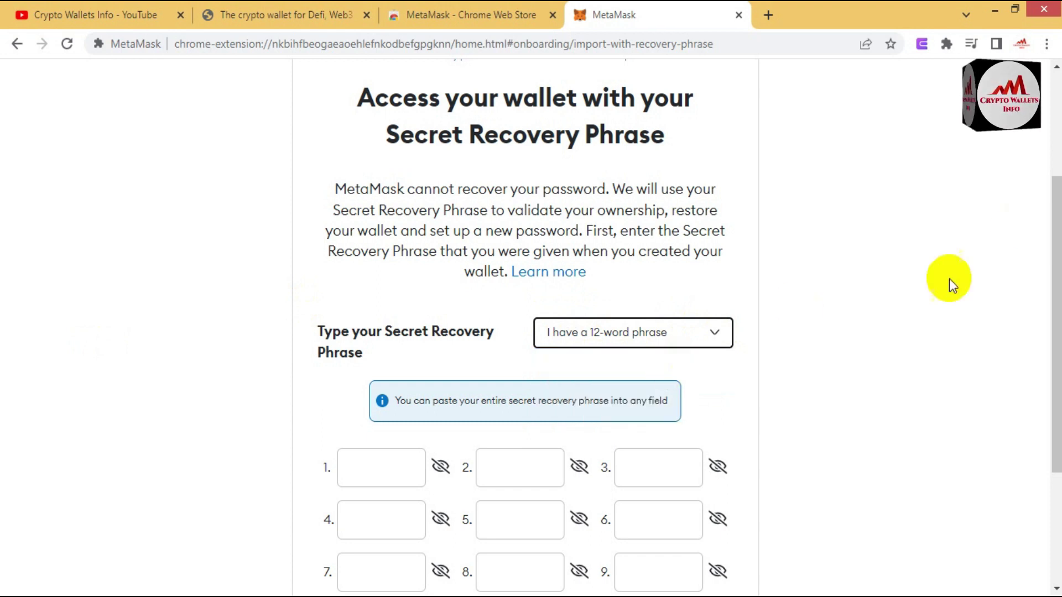
left_click(716, 340)
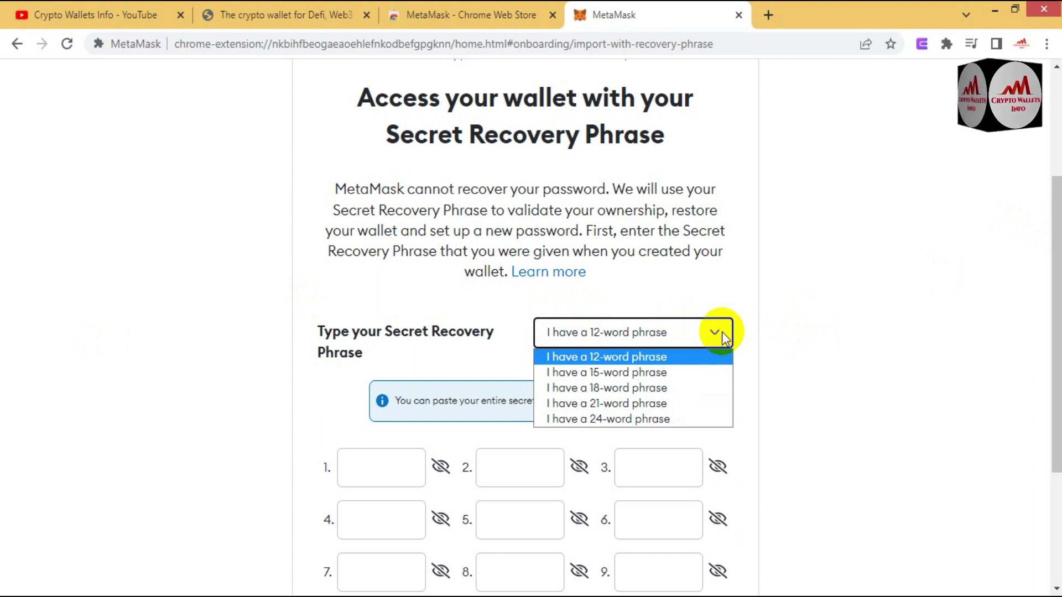
left_click(817, 295)
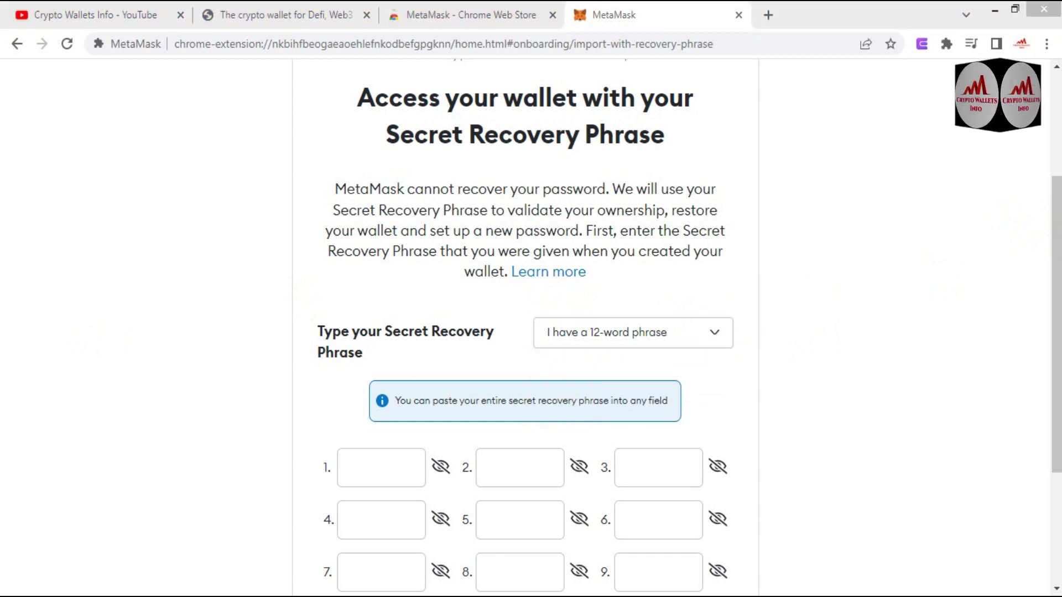
scroll(1045, 304, "down", 3)
scroll(531, 354, "down", 1)
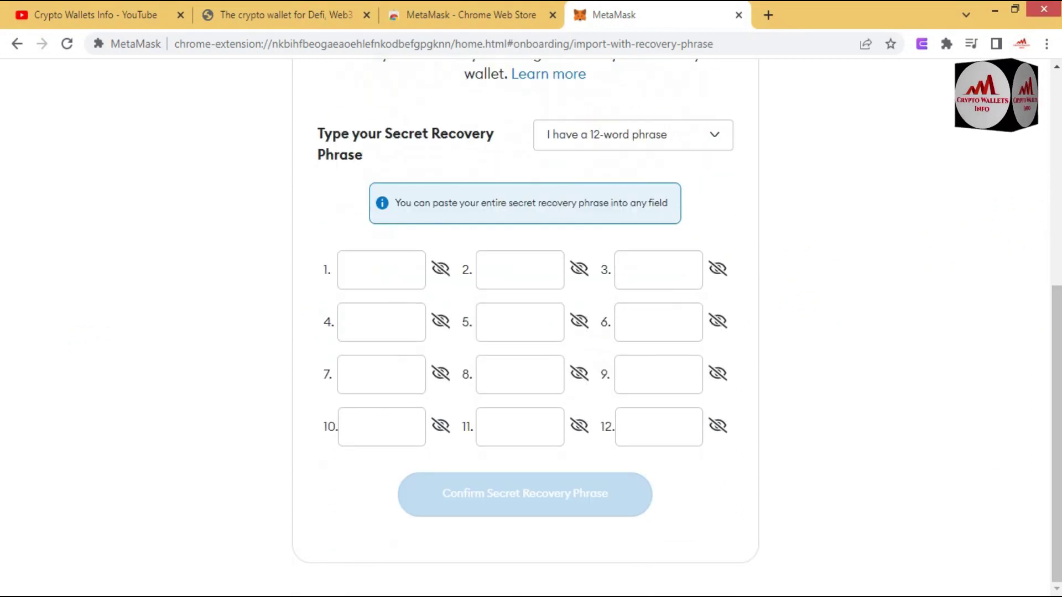
Step: Copy all twelve seed words from Notepad and paste them into the recovery phrase fields
left_click(382, 261)
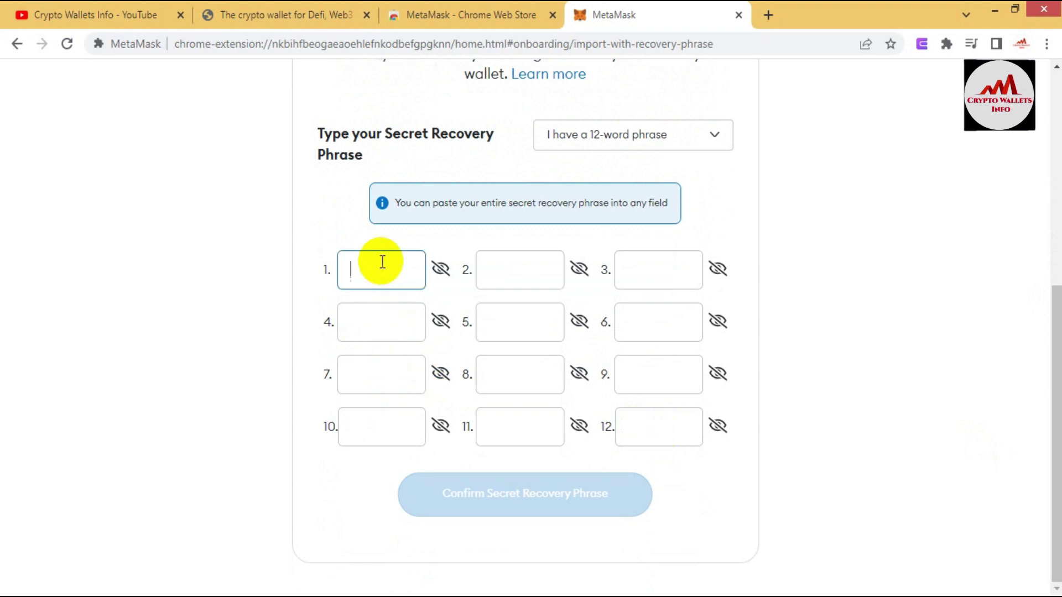
mouse_move(399, 595)
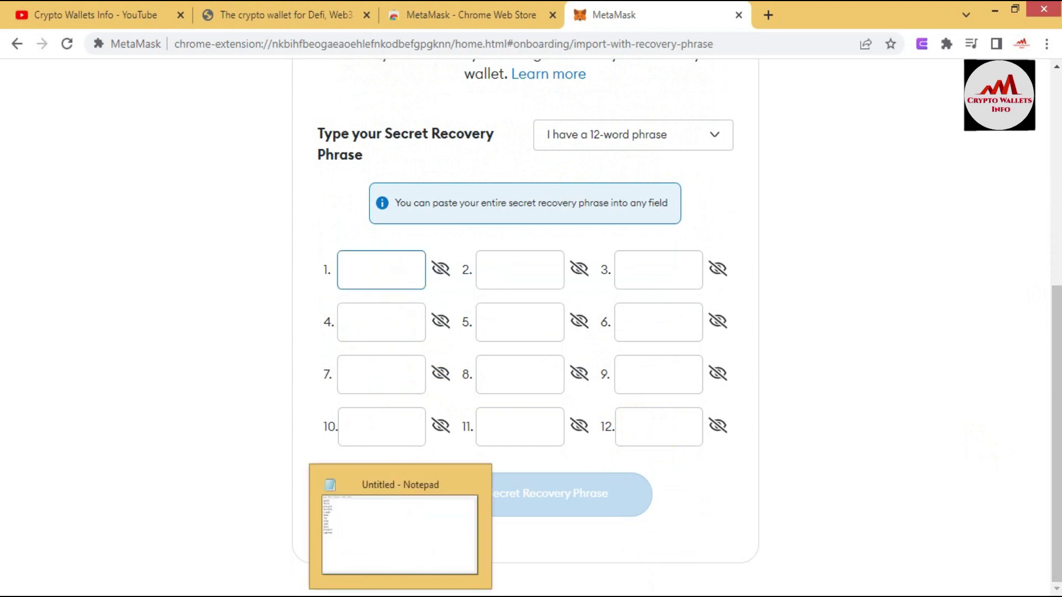
left_click(399, 531)
key("ctrl+a")
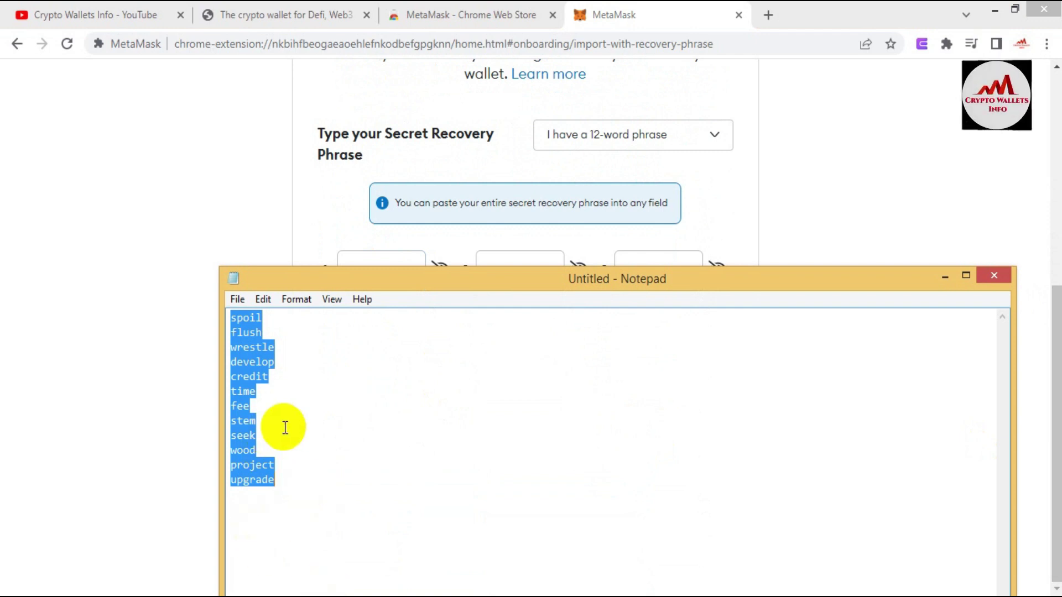
left_click(123, 407)
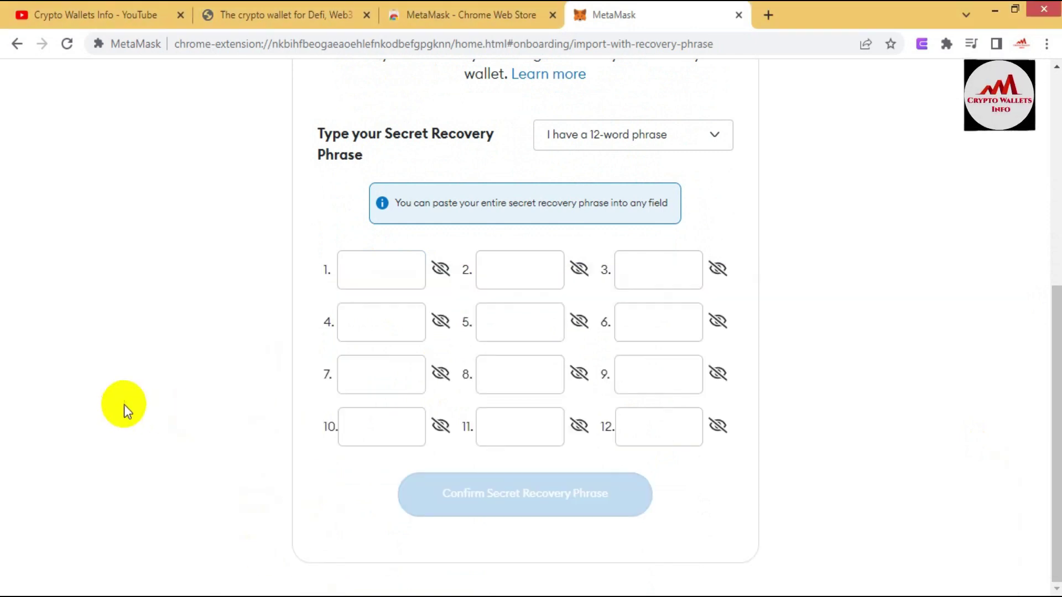
left_click(381, 271)
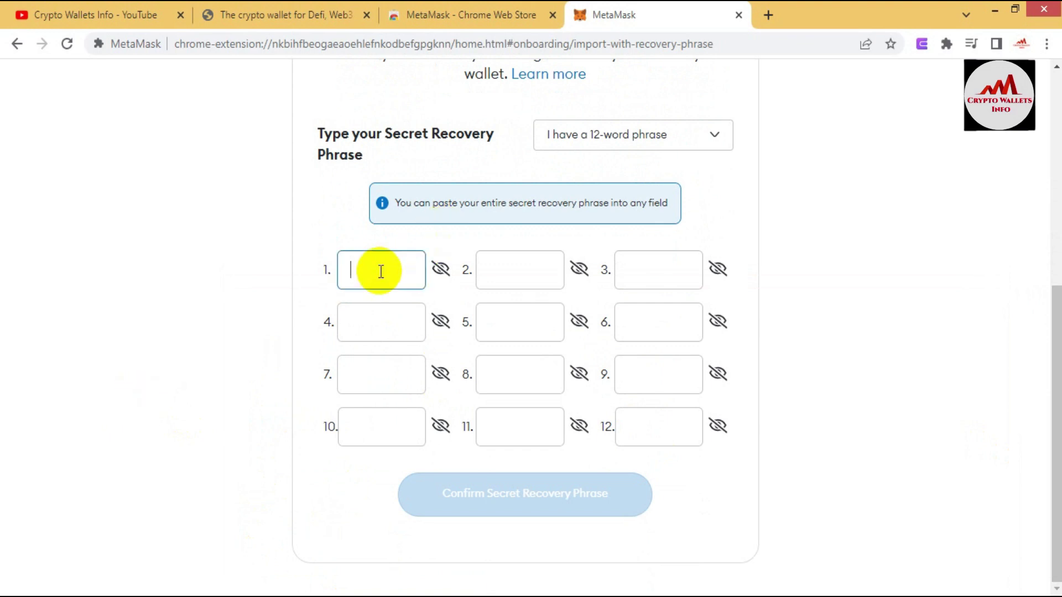
key("ctrl+v")
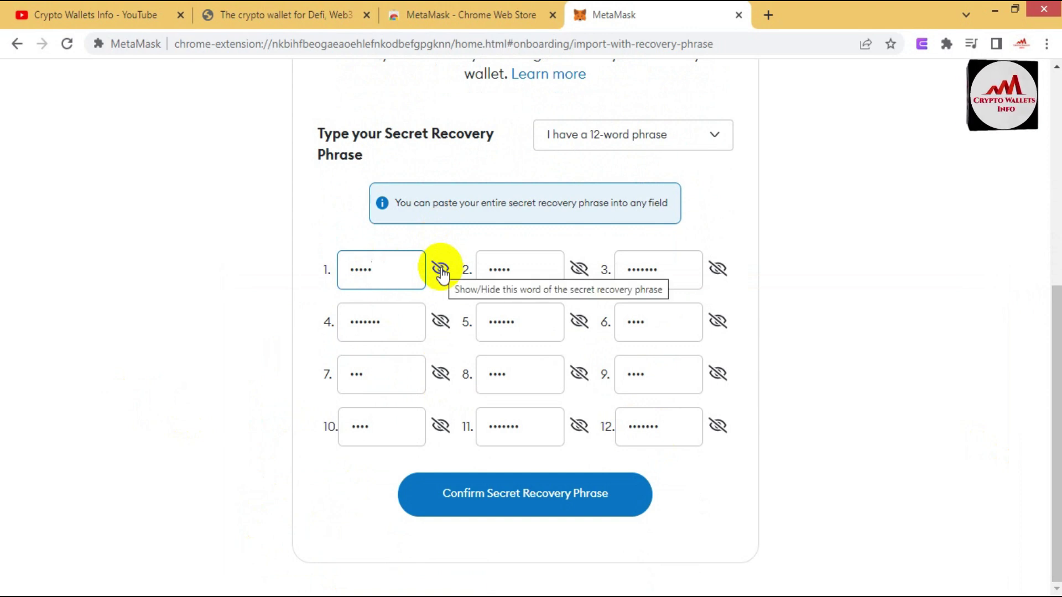
Step: Unmask the first word and check it against the first word in Notepad
left_click(441, 270)
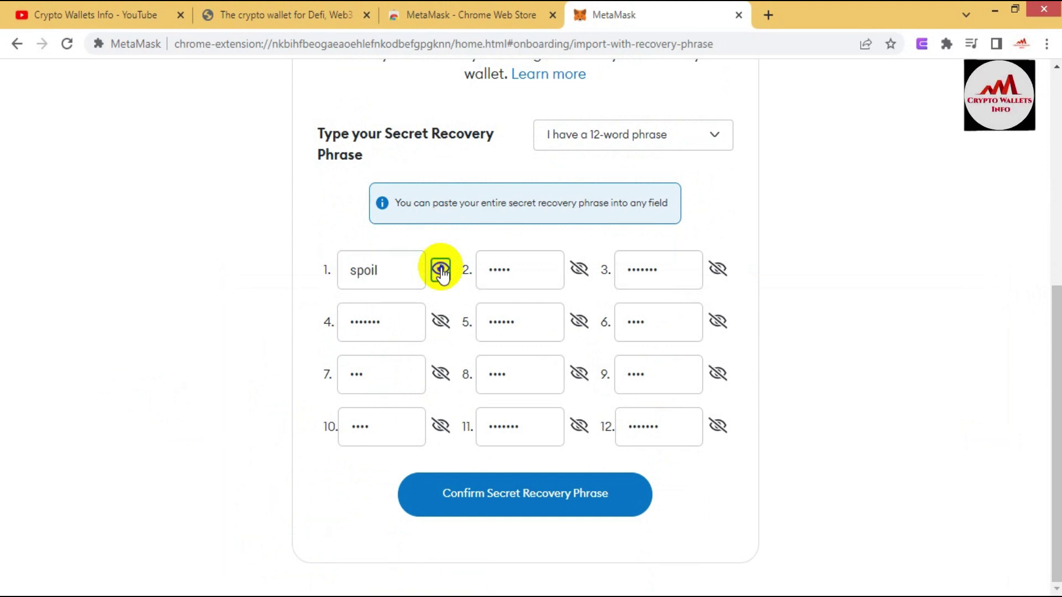
left_click(441, 270)
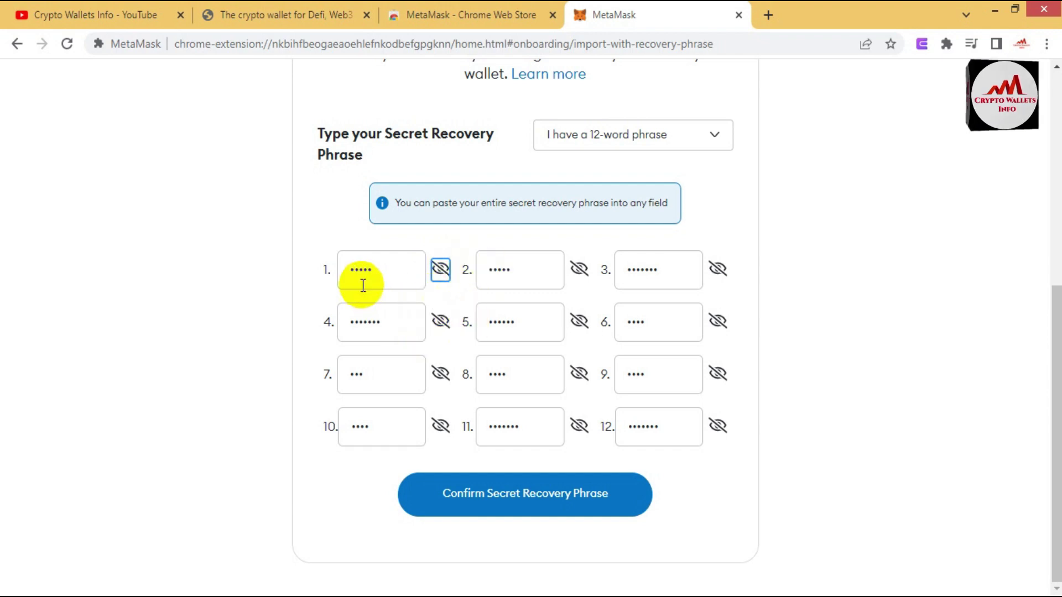
left_click(416, 595)
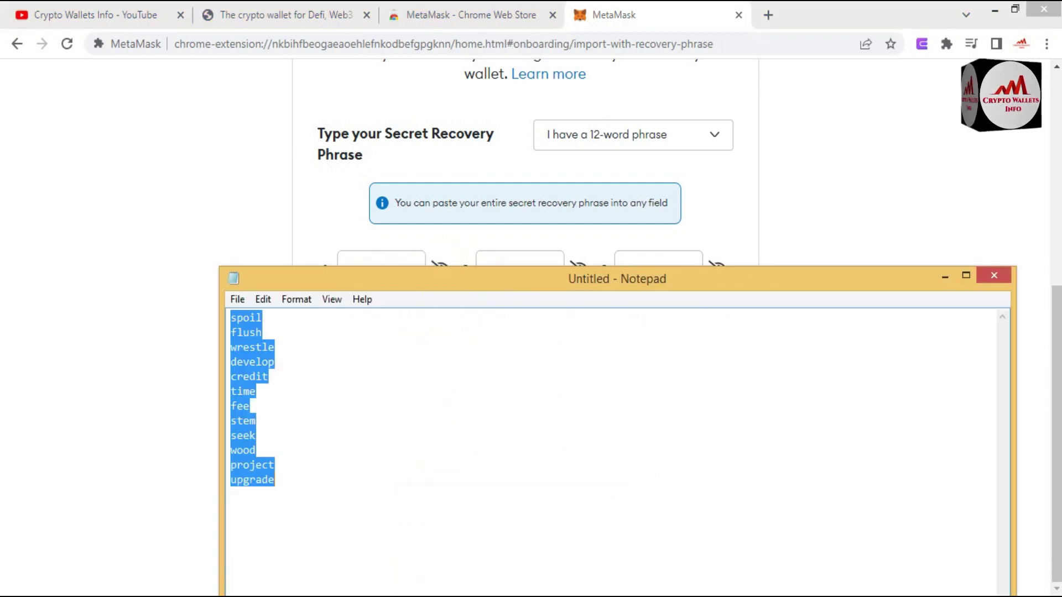
left_click(272, 318)
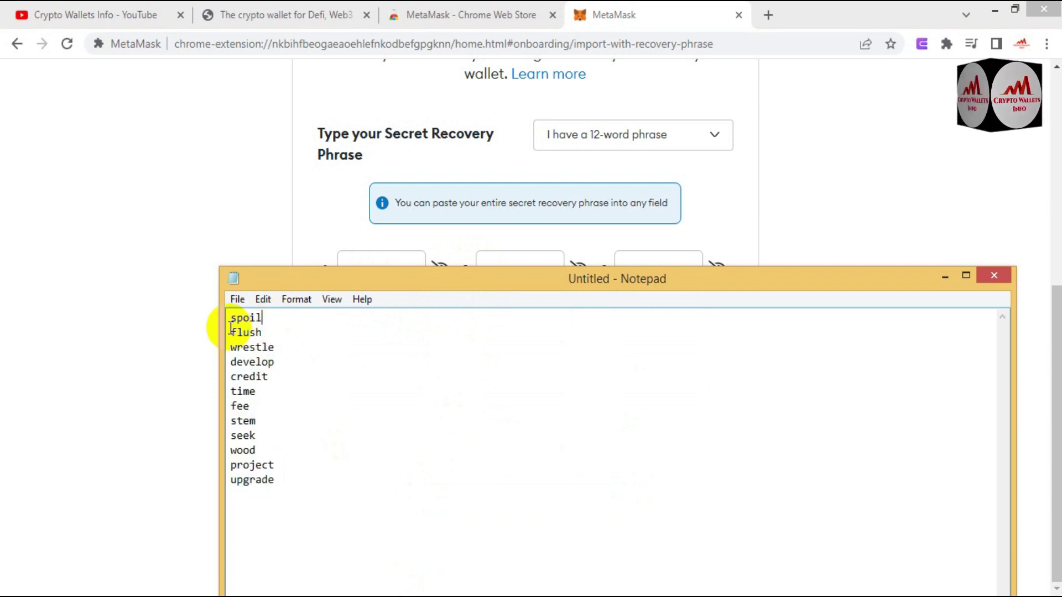
left_click(153, 271)
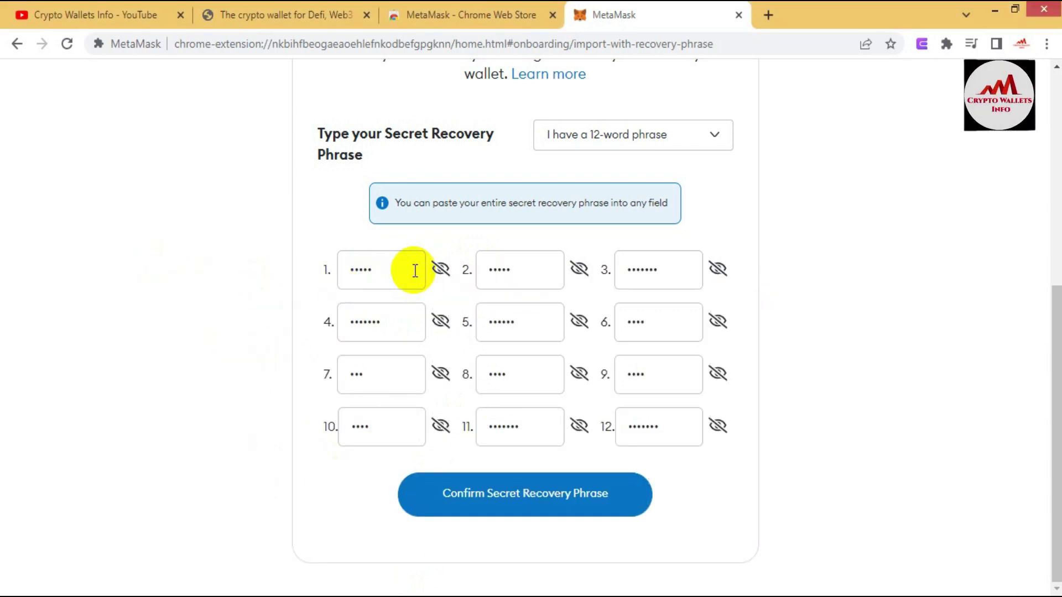
left_click(441, 269)
left_click(440, 269)
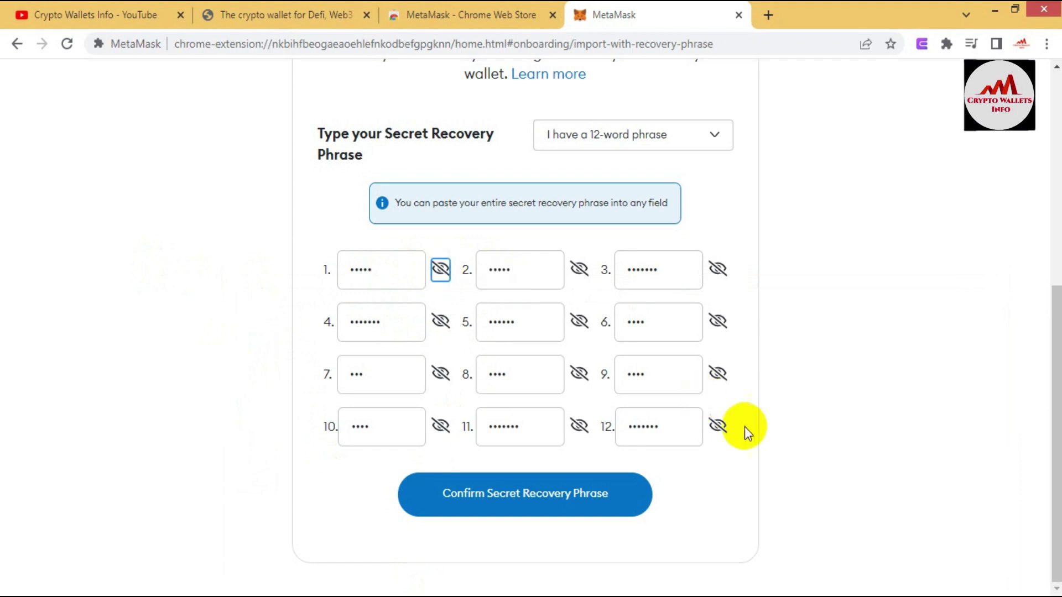
Step: Verify the twelfth word matches the last word in Notepad and confirm the recovery phrase
left_click(717, 426)
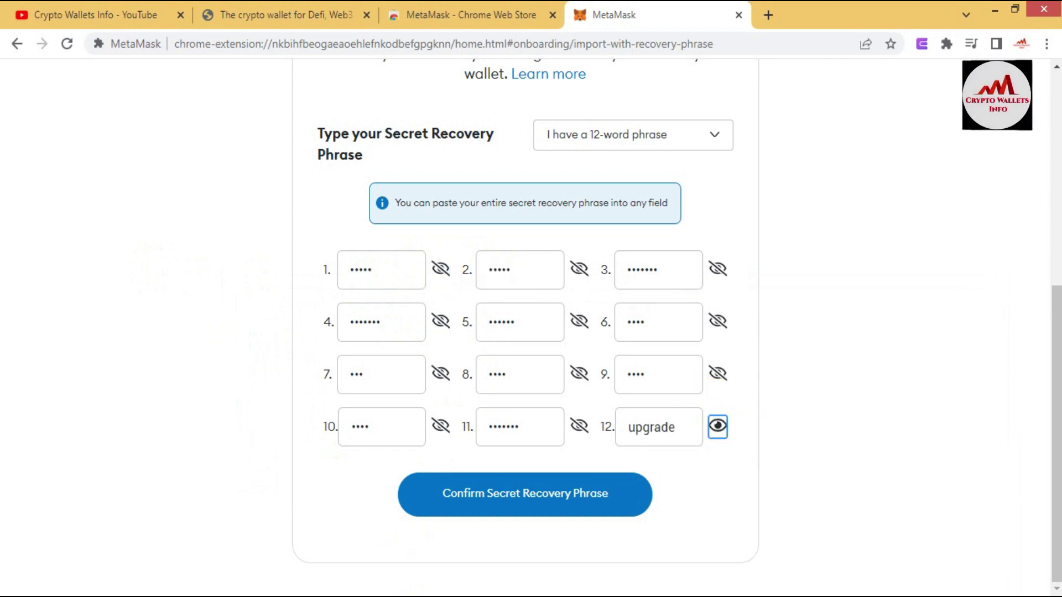
key("alt+Tab")
left_click_drag(272, 483, 237, 487)
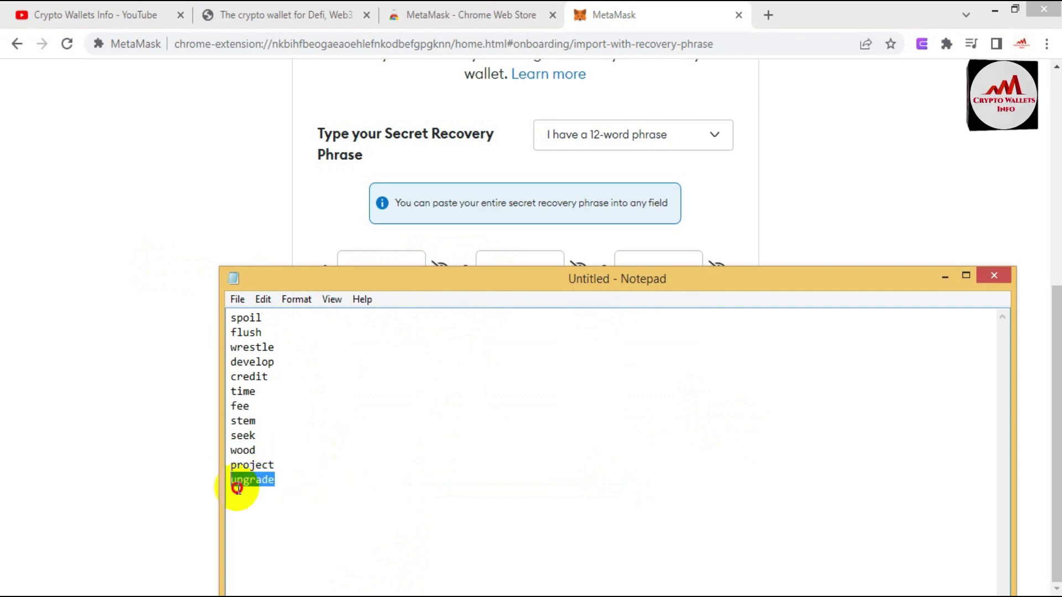
left_click(155, 416)
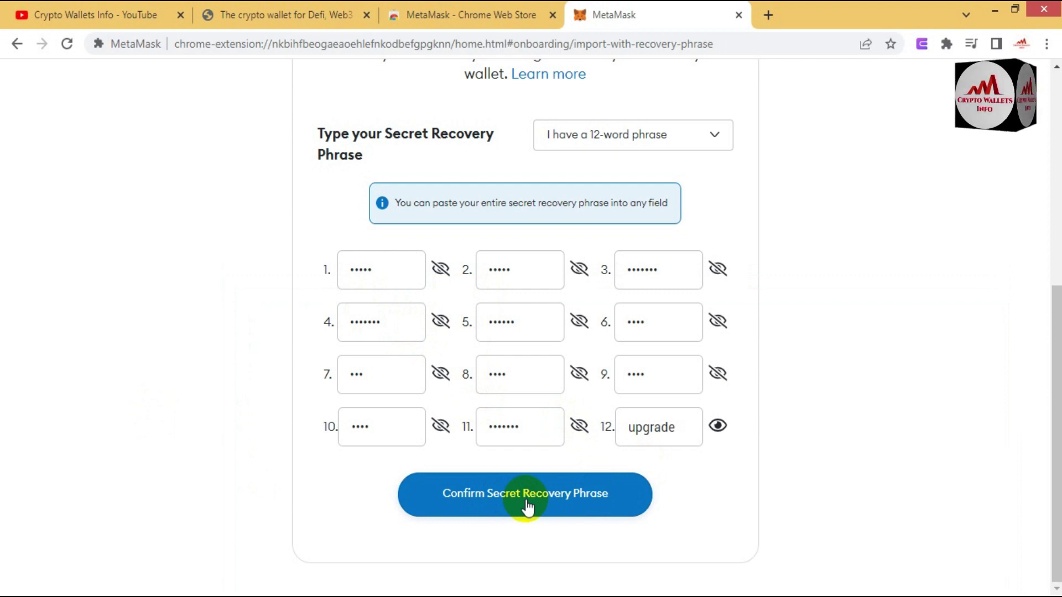
left_click(526, 501)
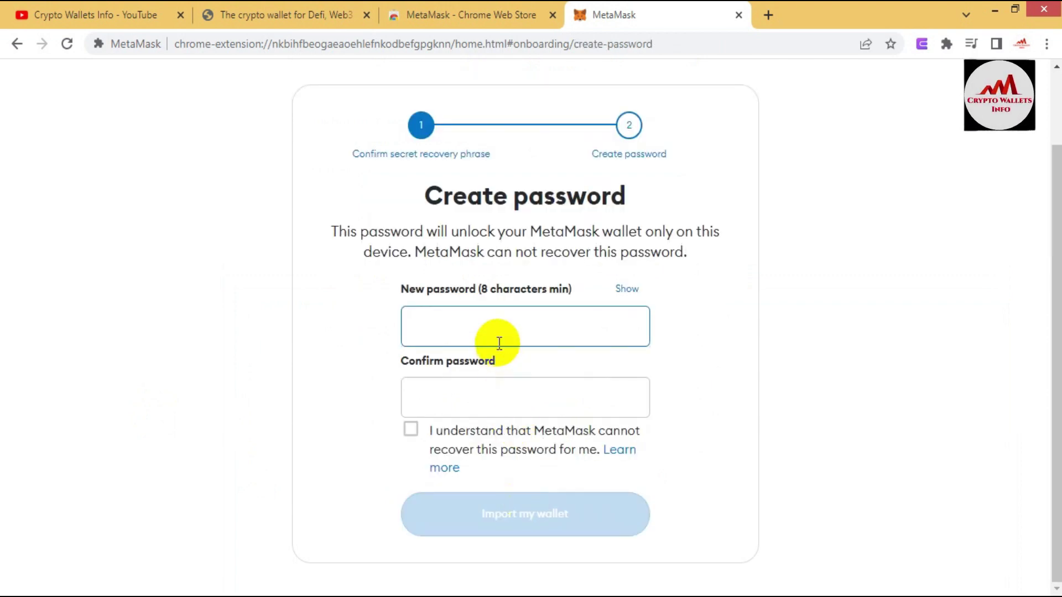
Step: Set and confirm a new MetaMask password, accept it cannot be recovered, and import the wallet
type("1")
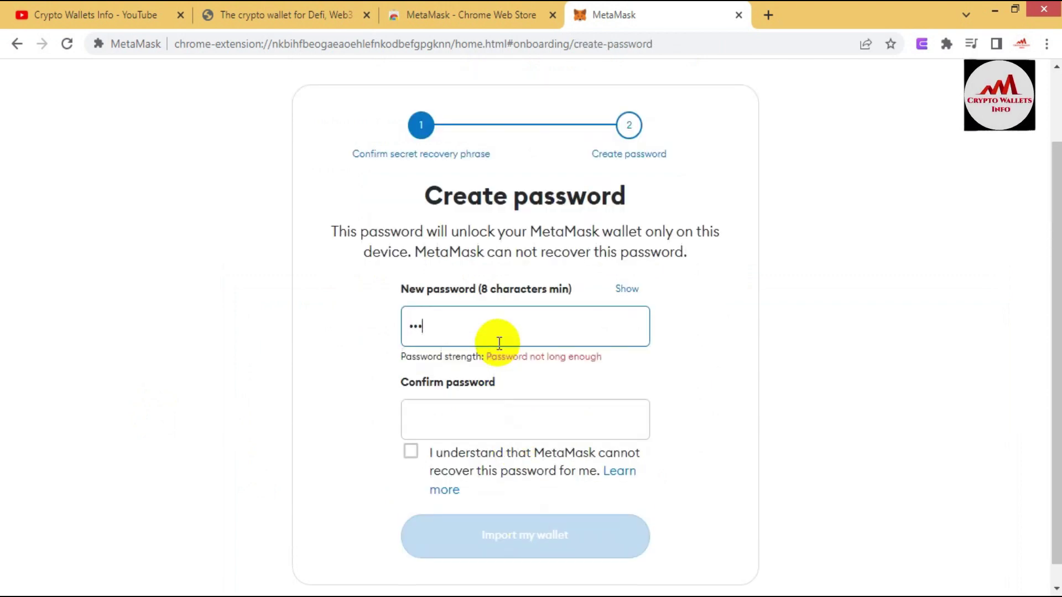
type("234567890123")
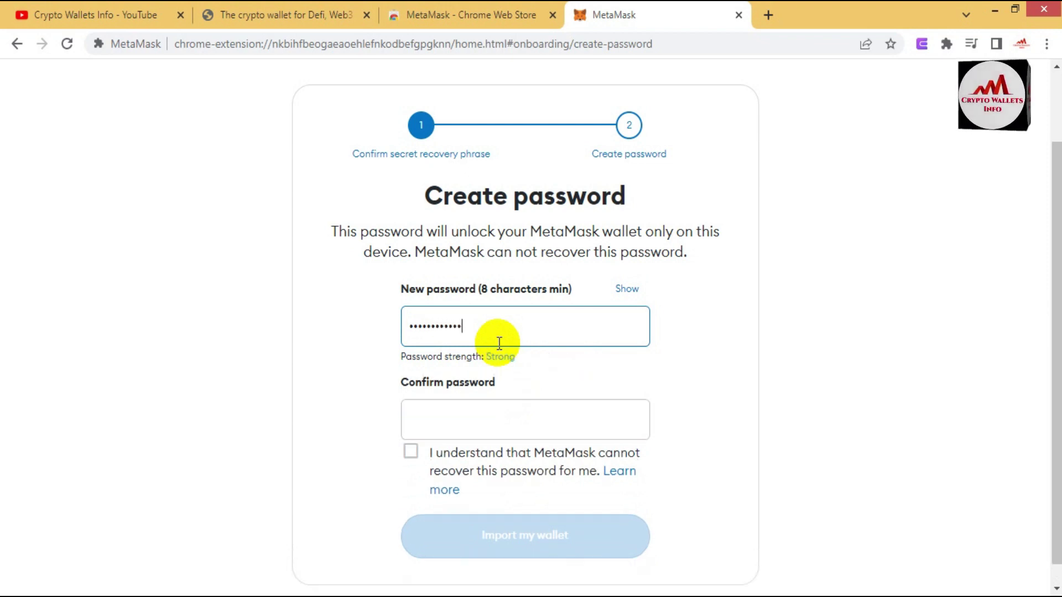
left_click(497, 447)
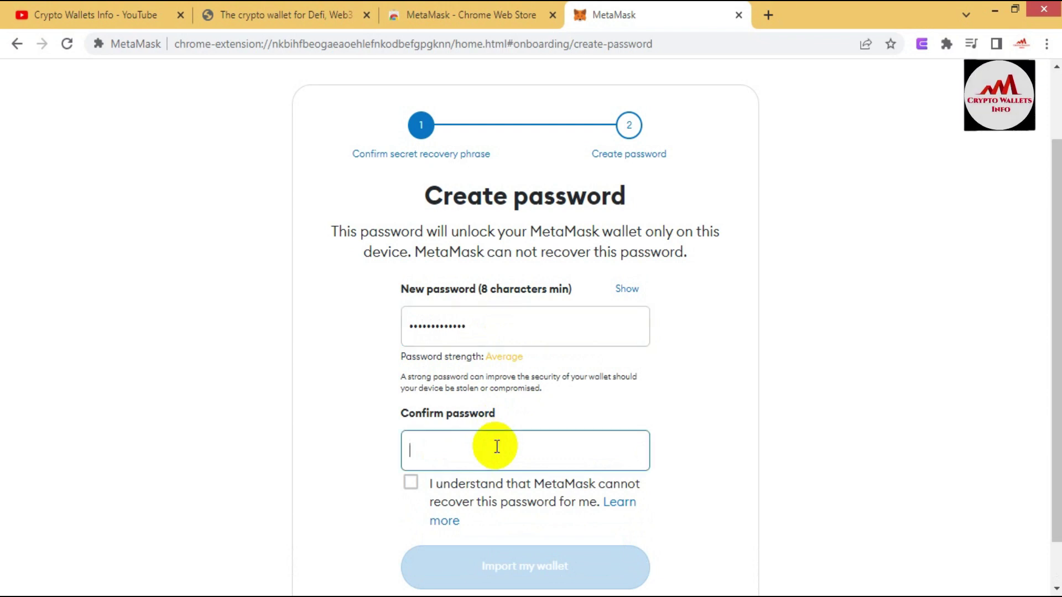
type("1")
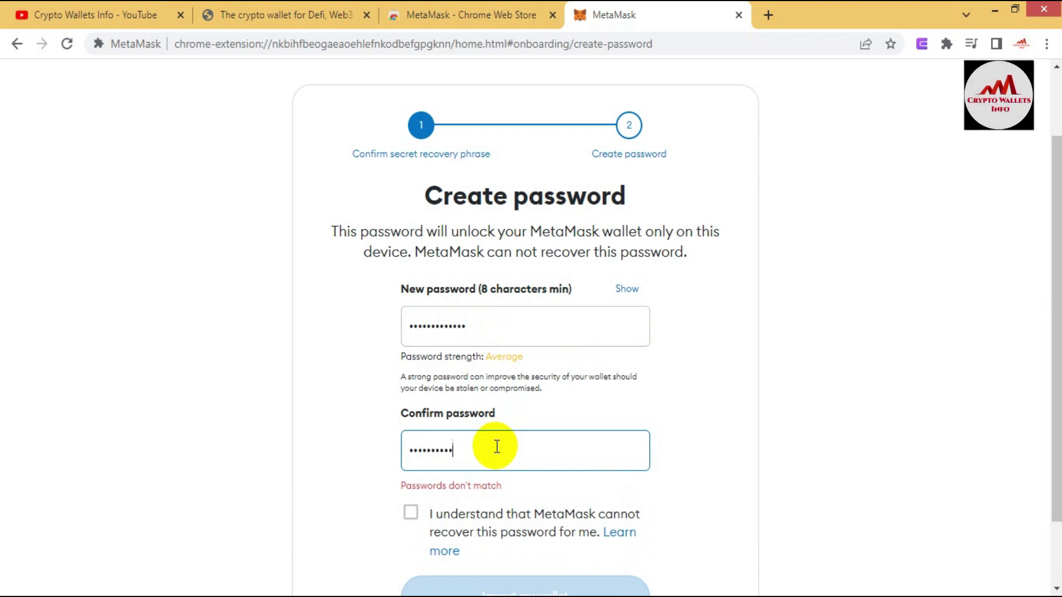
type("3")
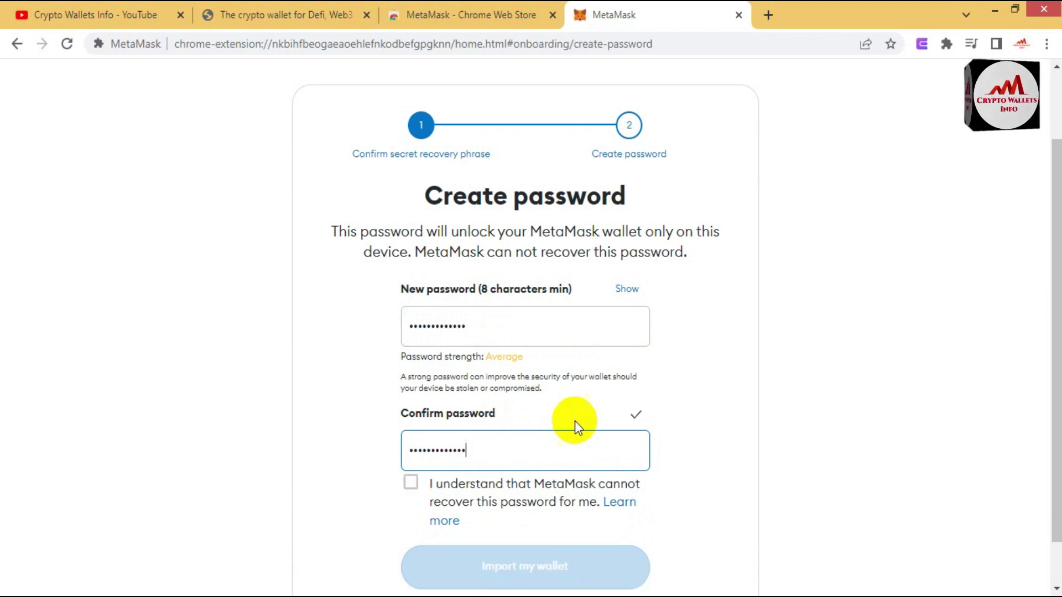
left_click(409, 484)
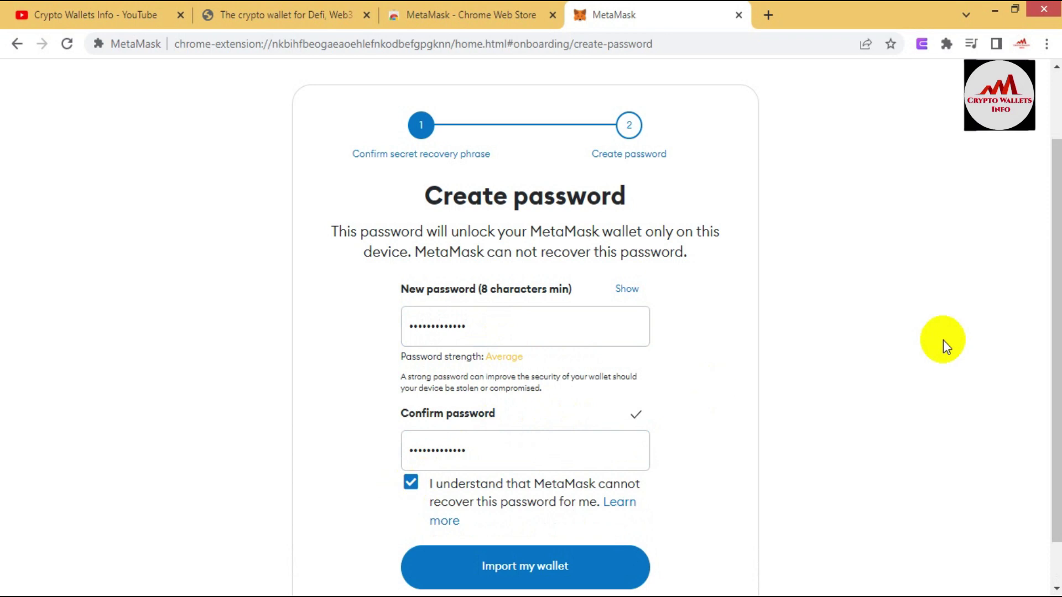
left_click_drag(1056, 337, 1057, 378)
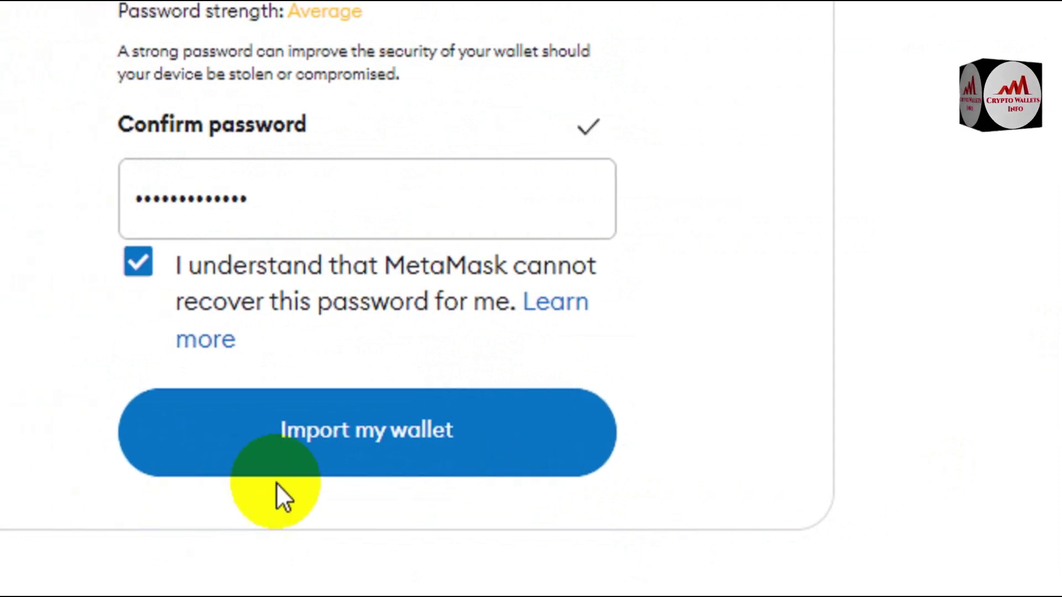
left_click(344, 433)
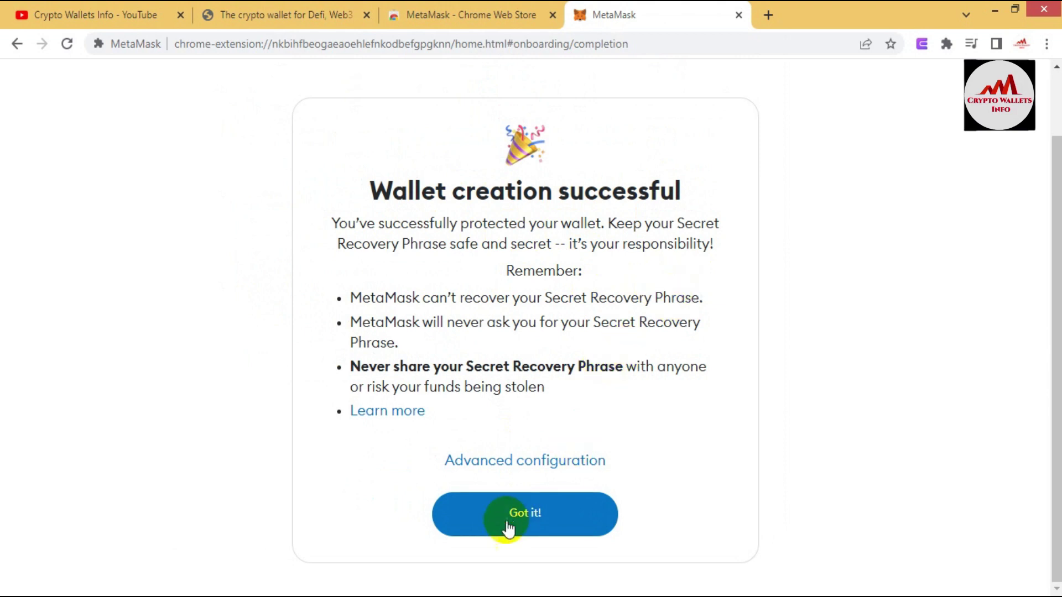
Step: Finish the onboarding tips, enable third-party security alerts, close Settings and dismiss the NFT what's-new popup
left_click(525, 513)
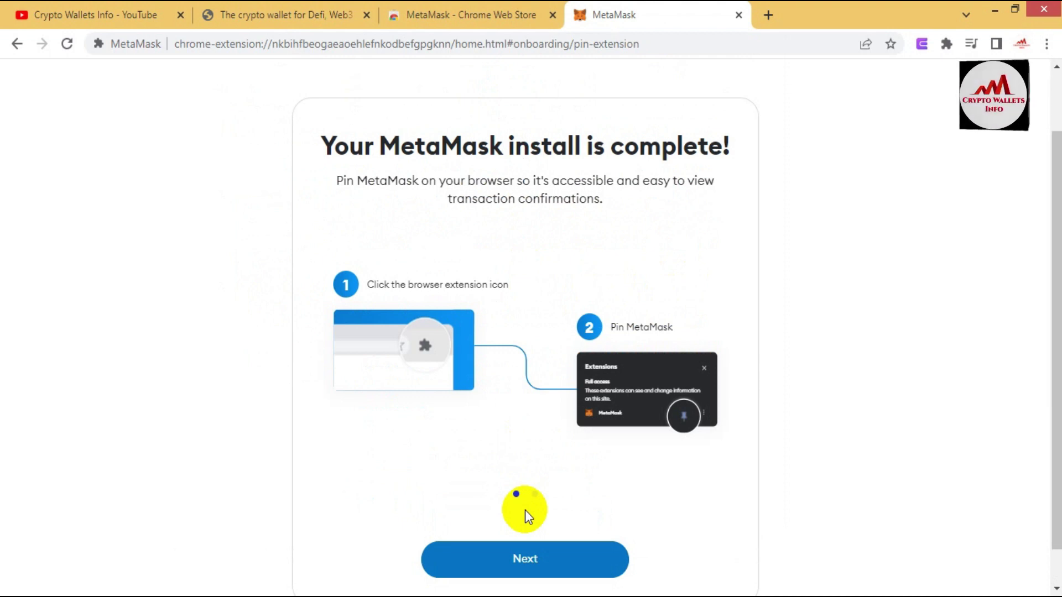
left_click(543, 548)
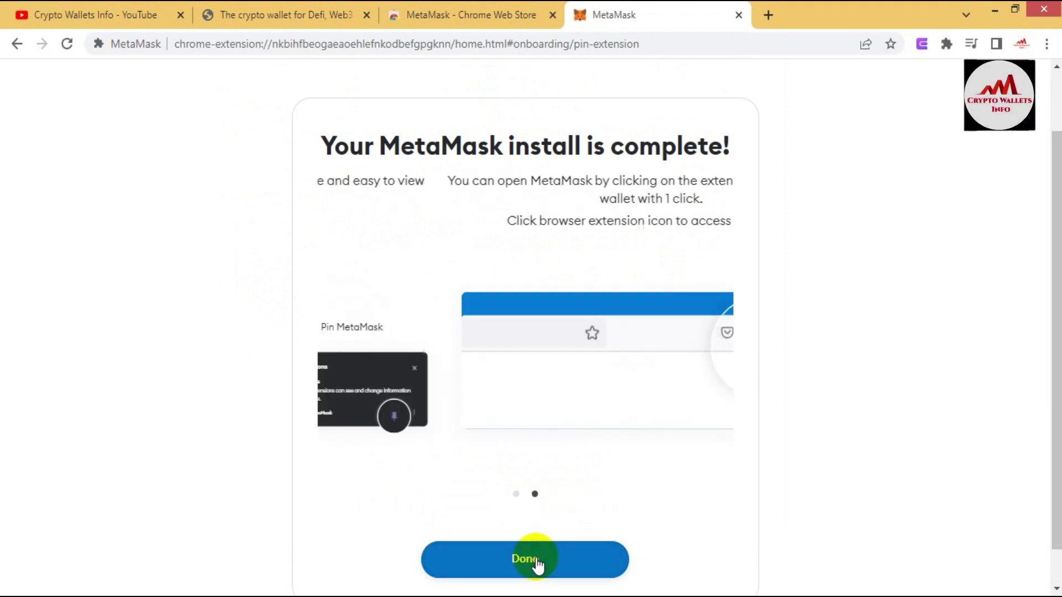
left_click(535, 558)
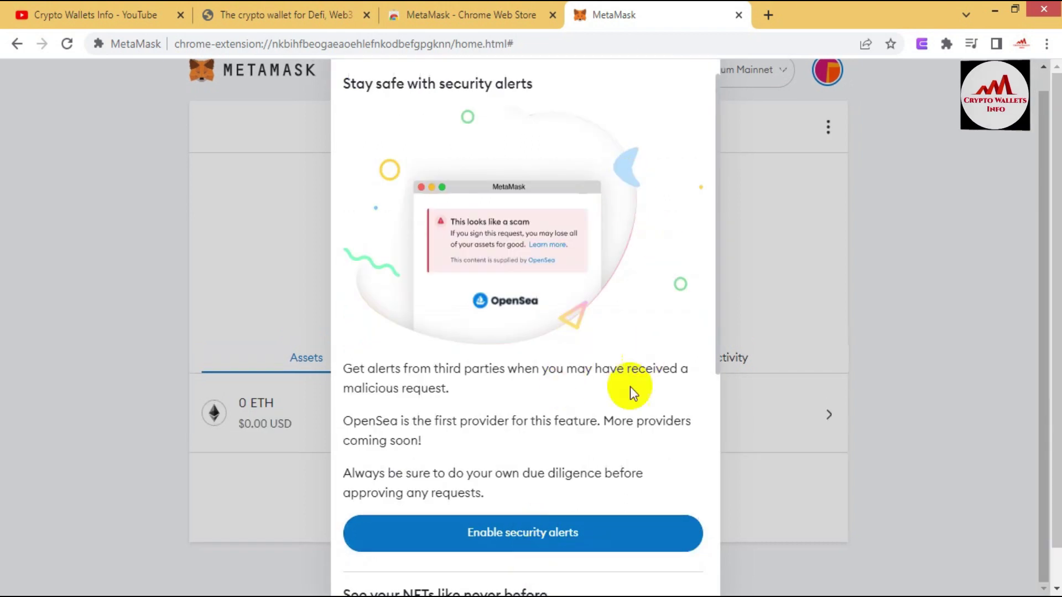
left_click(551, 550)
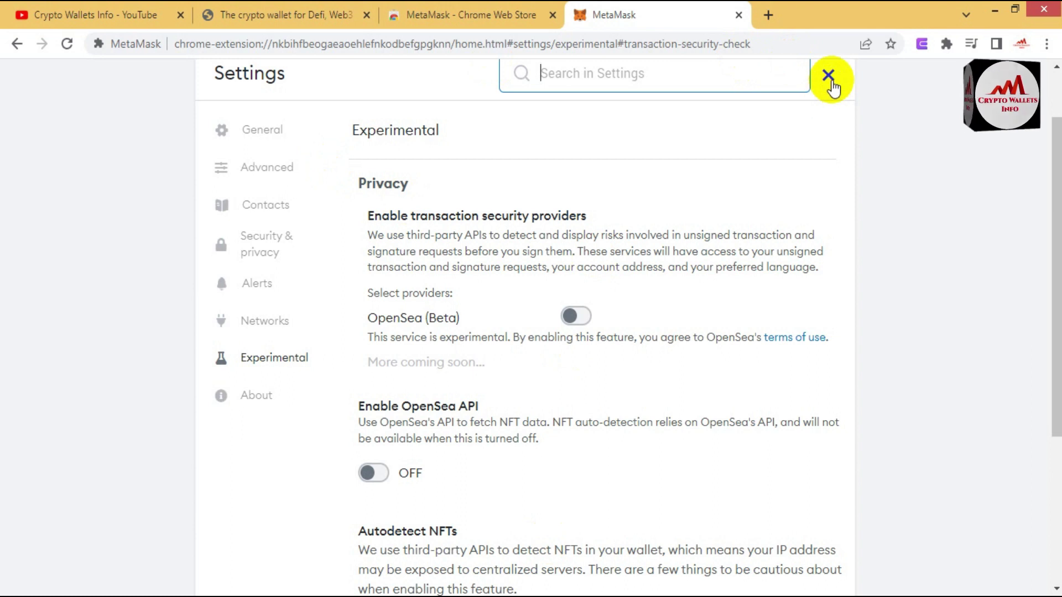
left_click(829, 77)
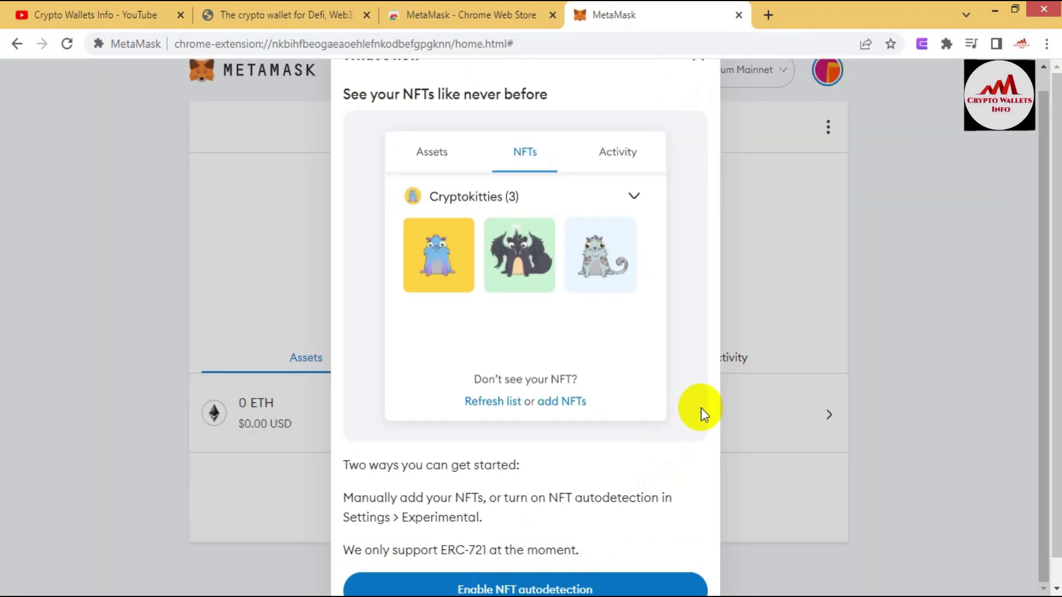
key("Tab")
key("Tab")
key("Tab")
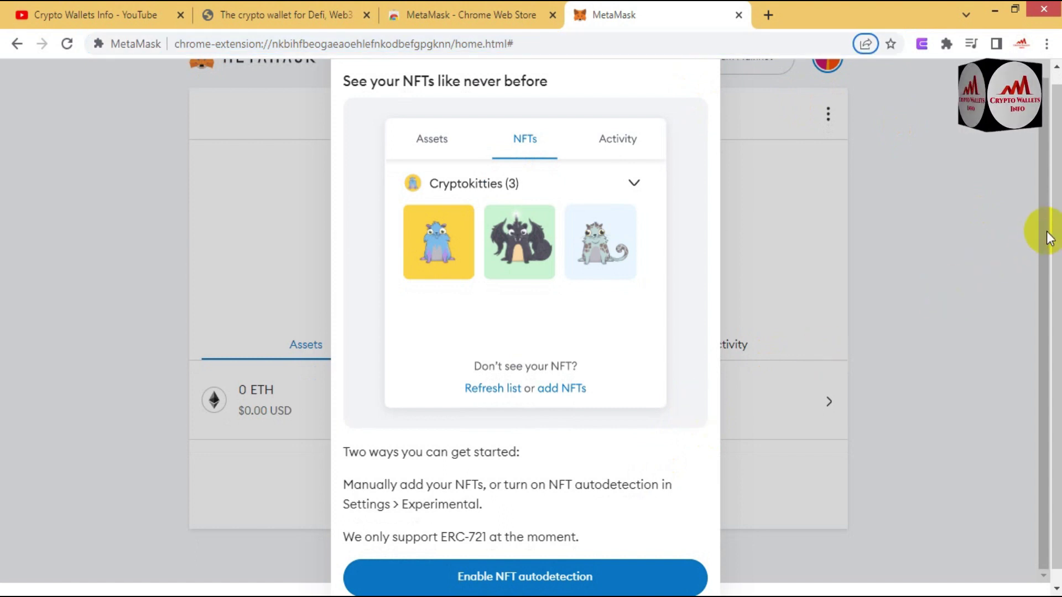
left_click(1036, 161)
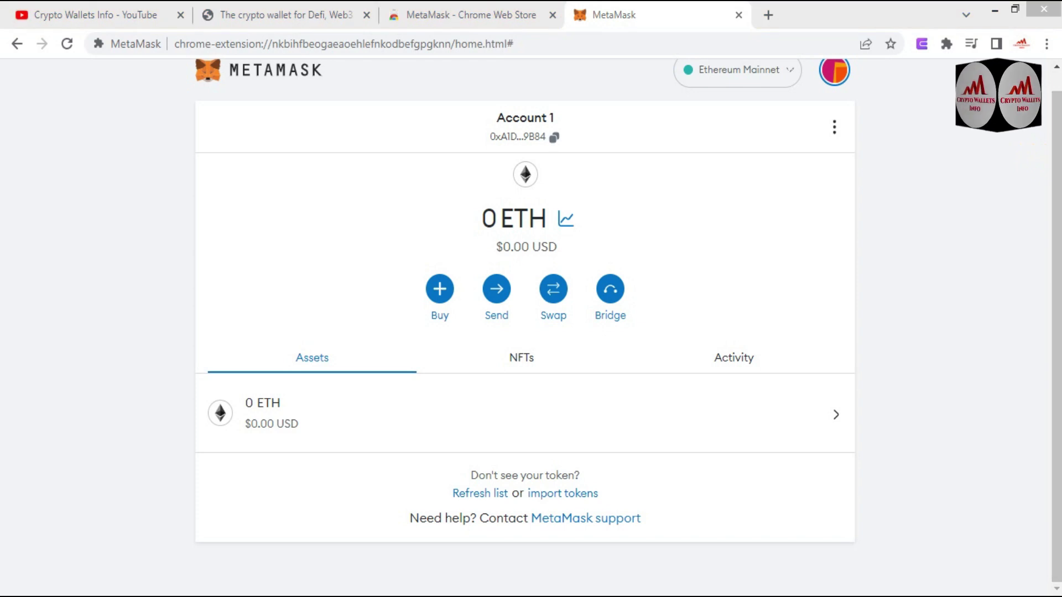
Step: Paste MetaMask Account 1's Ethereum address into Notepad on a new line below 'upgrade'
left_click(551, 143)
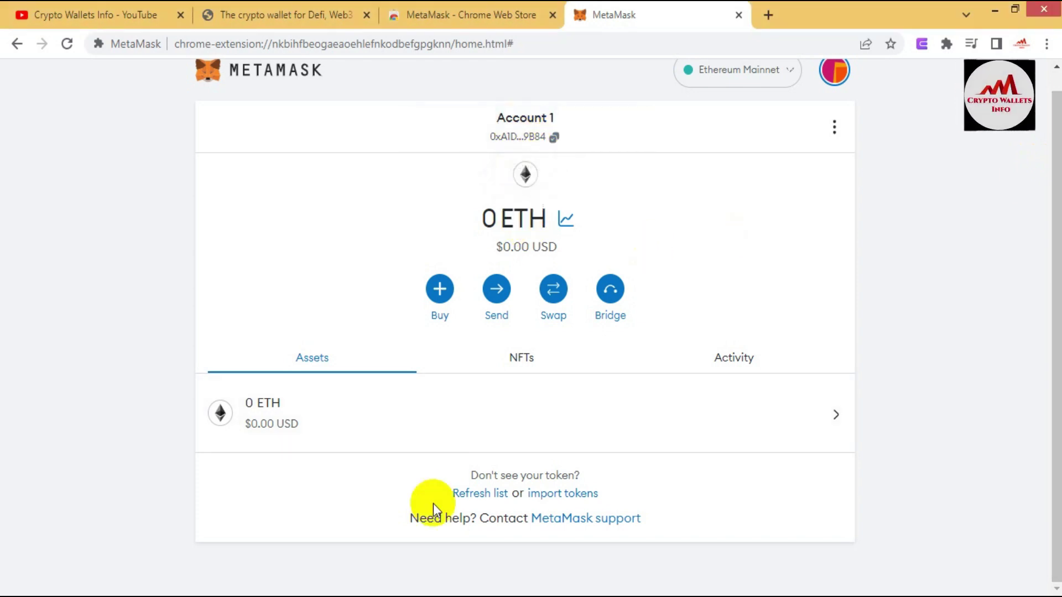
key("alt+Tab")
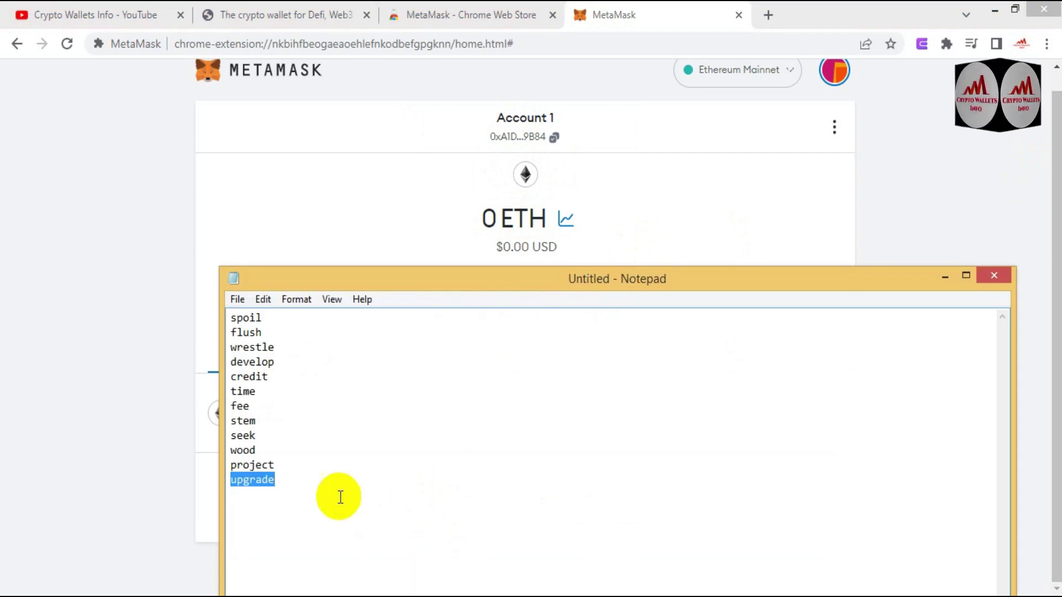
left_click(308, 493)
key("Return")
key("Return")
key("Return")
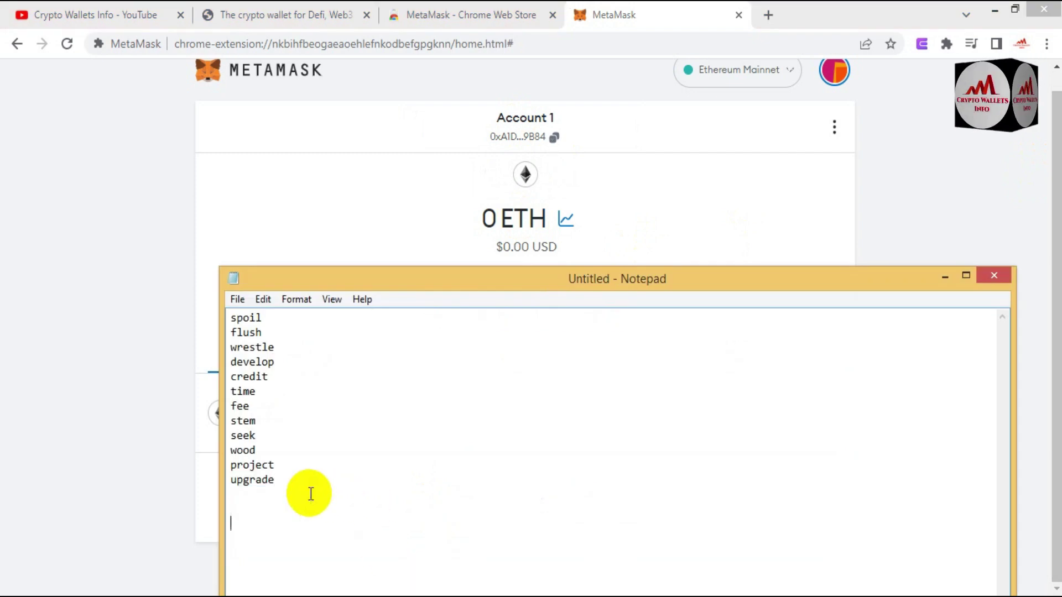
key("ctrl+v")
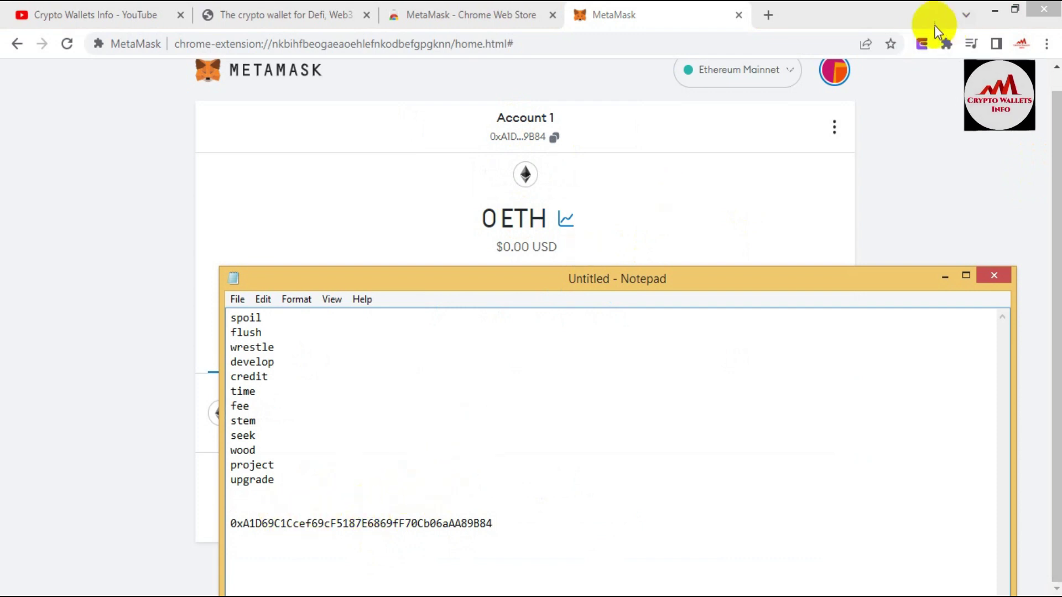
left_click(920, 45)
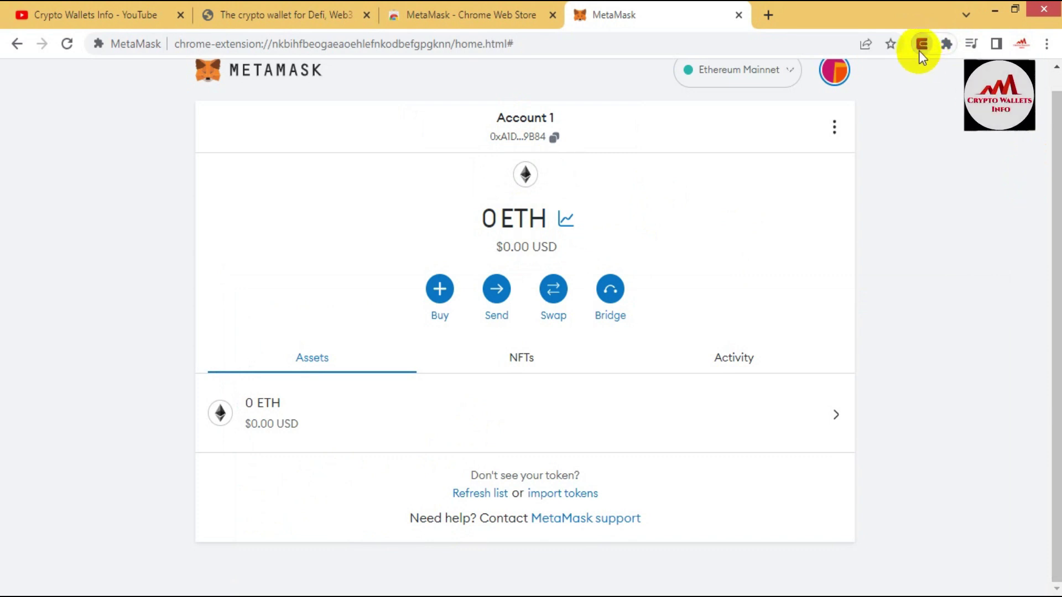
Step: Copy the Ethereum deposit address of Enkrypt's EVM Account 1
left_click(919, 49)
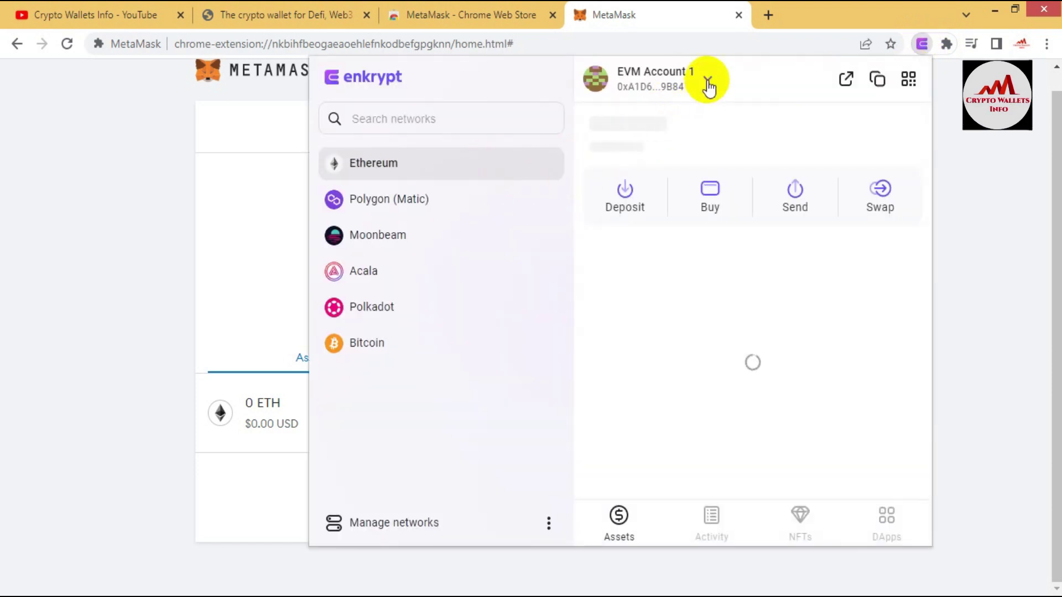
left_click(642, 95)
mouse_move(832, 190)
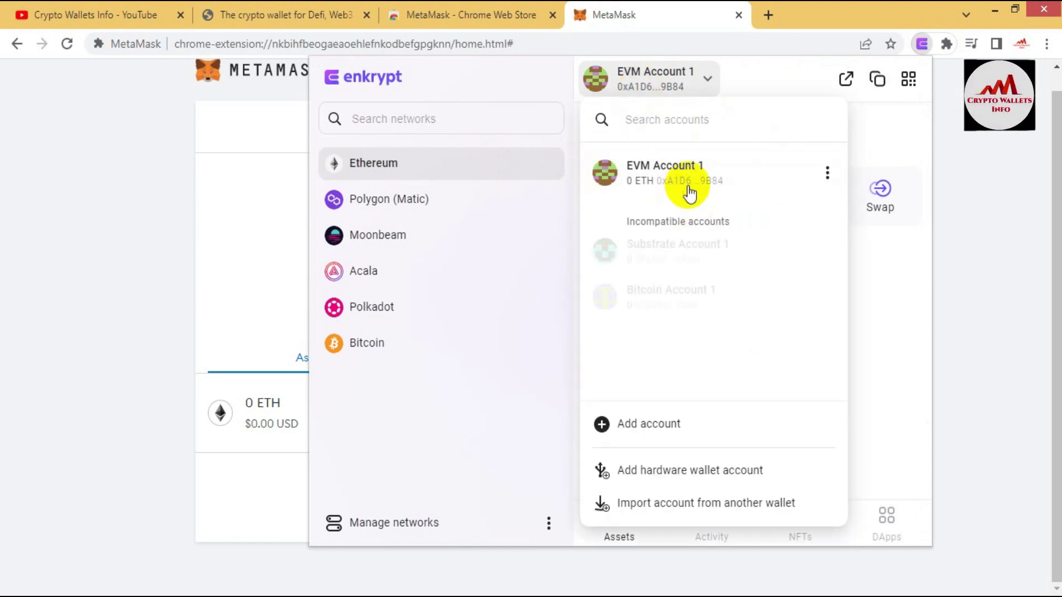
left_click(393, 168)
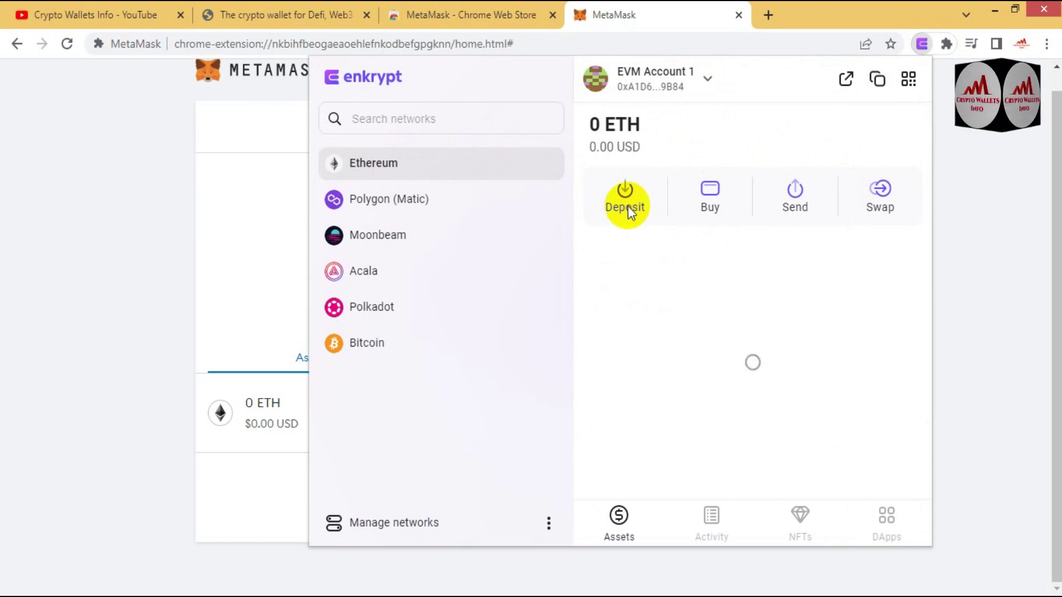
left_click(628, 206)
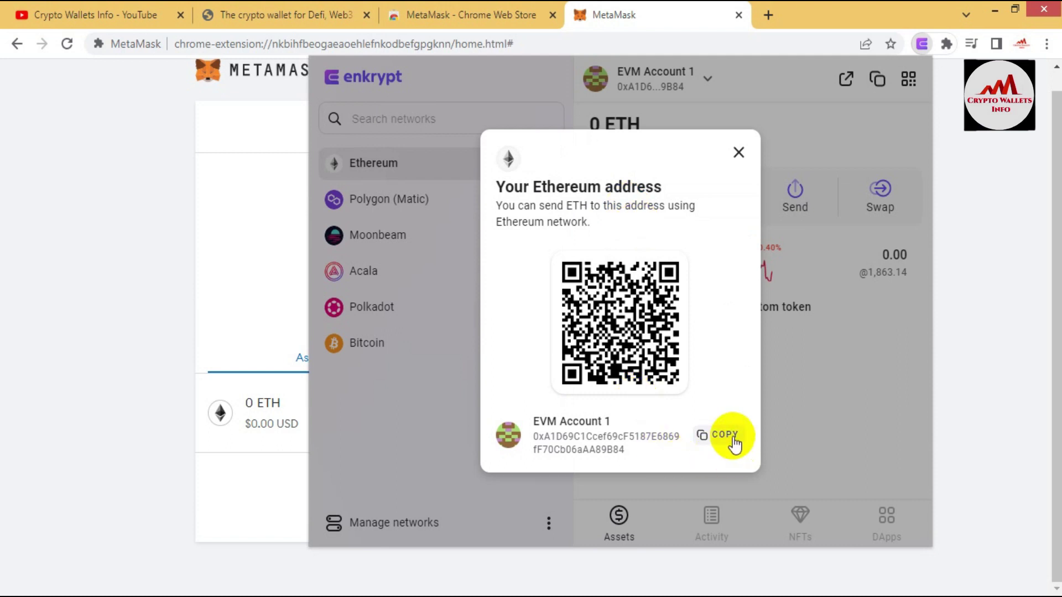
left_click(724, 440)
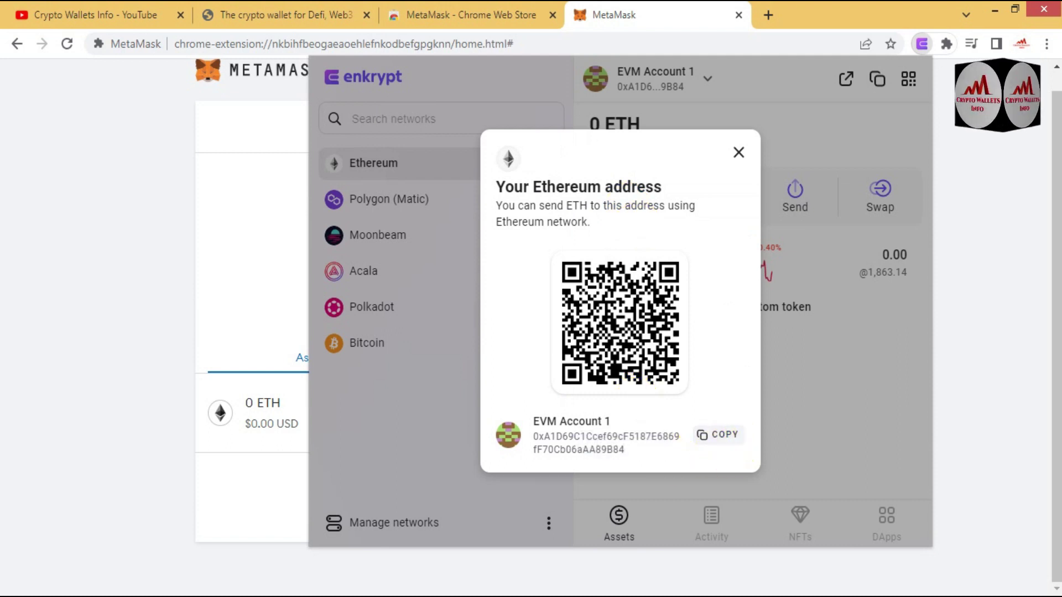
Step: Paste the Enkrypt address in Notepad on the line below the MetaMask address
key("alt+Tab")
key("ctrl+v")
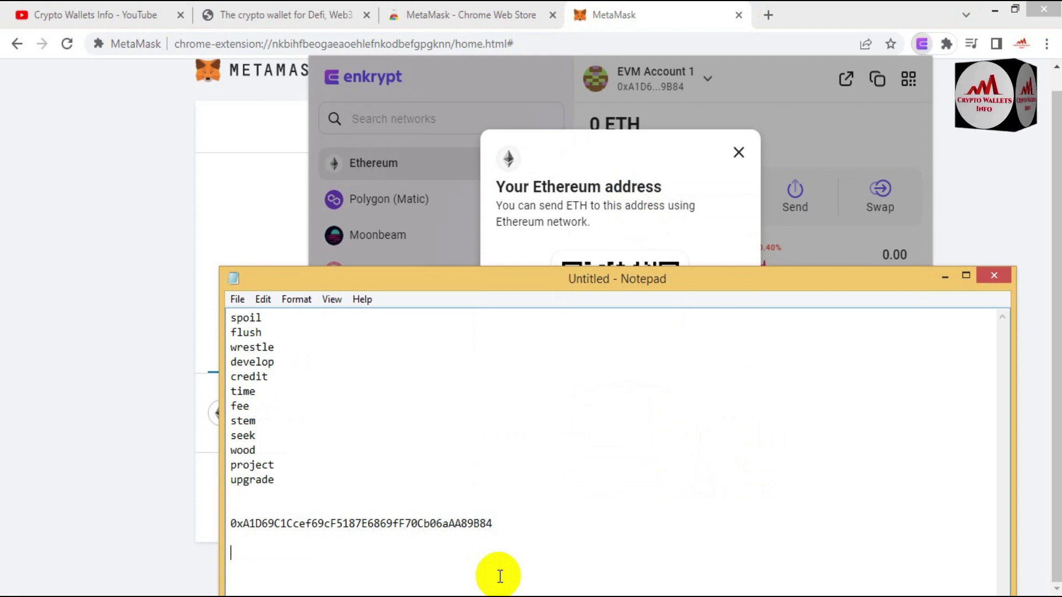
key("Return")
key("Return")
key("ctrl+v")
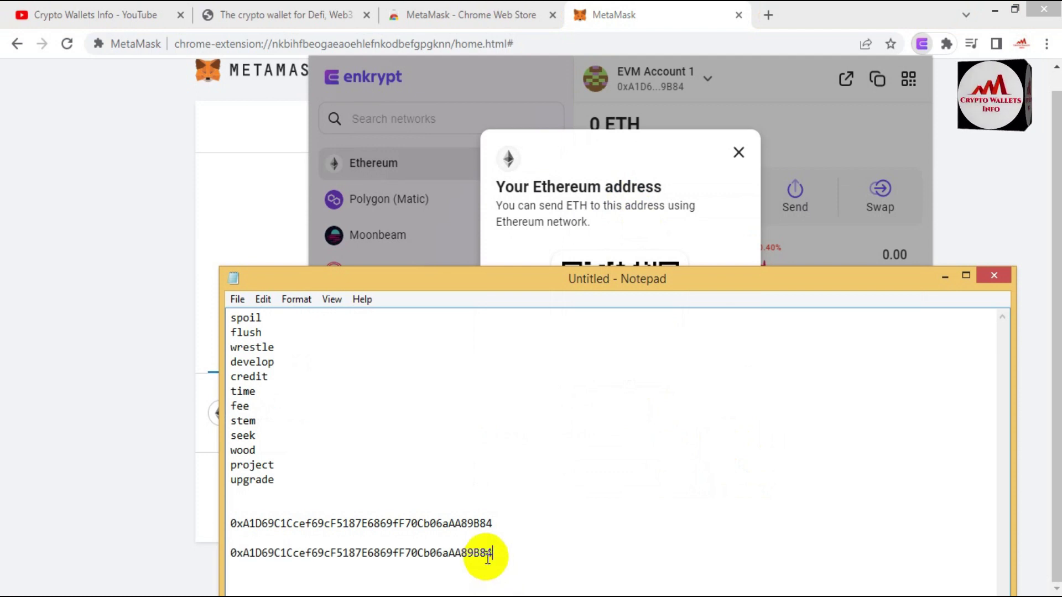
left_click(521, 535)
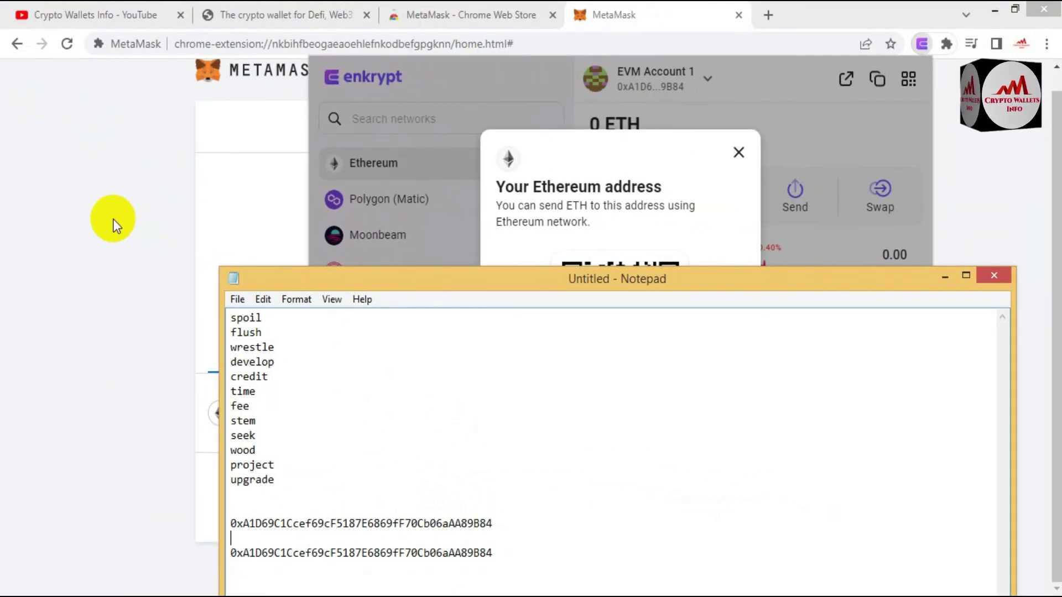
Step: Bring up the Crypto Wallets Info YouTube channel home page in Chrome
left_click(84, 19)
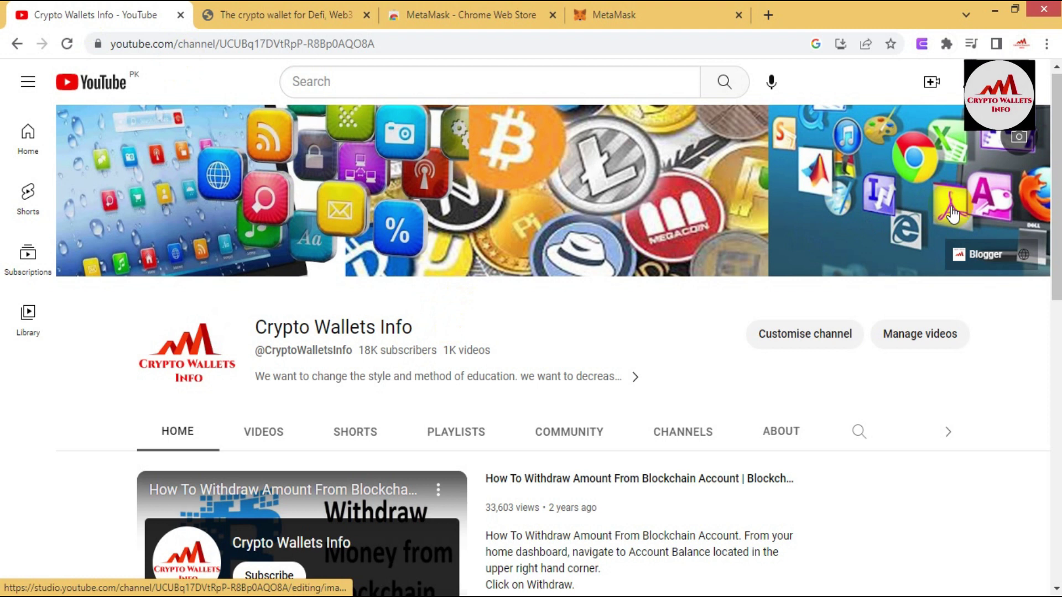
left_click(461, 576)
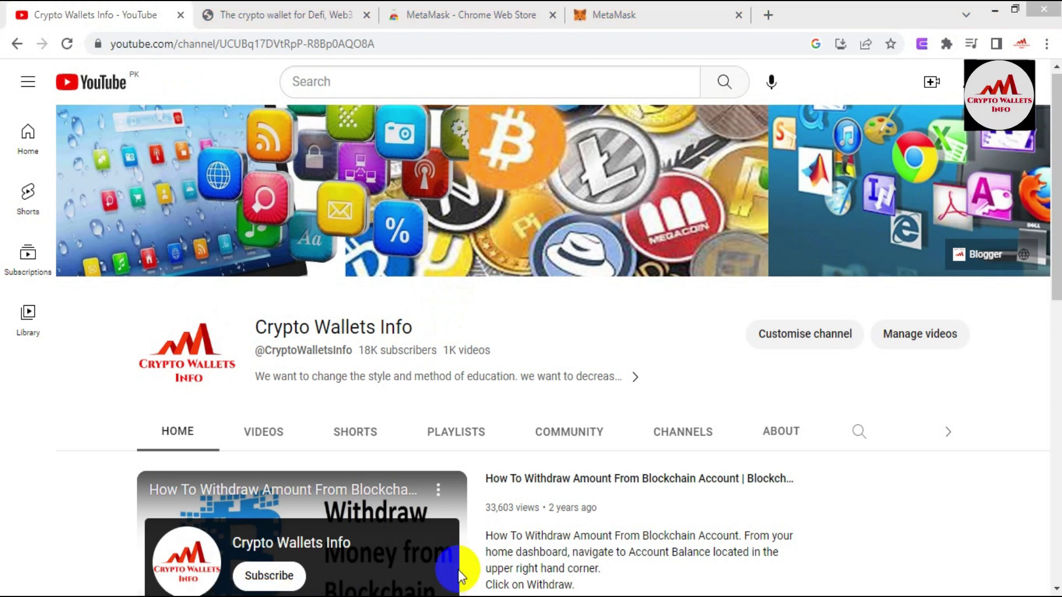